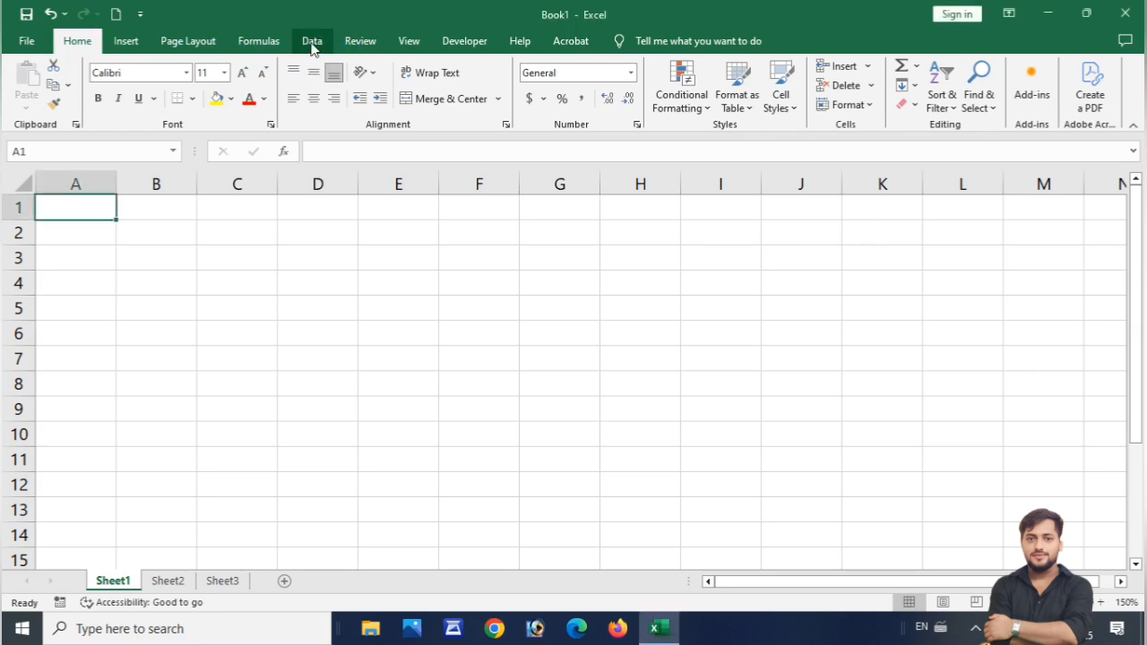
{"action": "left_click", "coordinate": [312, 43]}
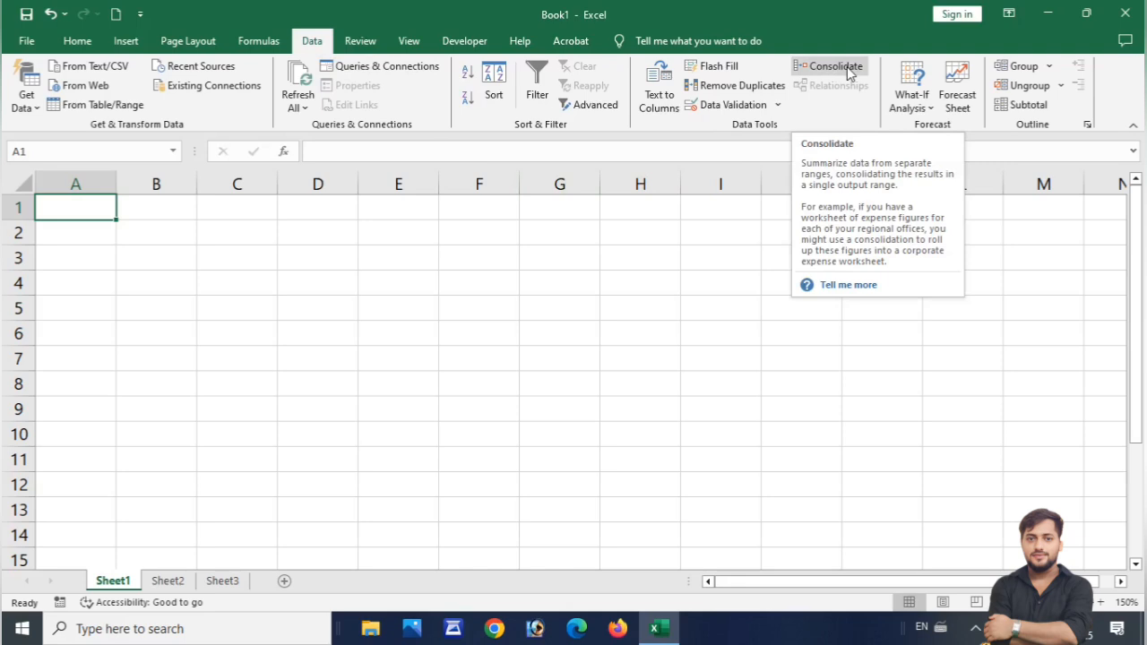
{"action": "left_click", "coordinate": [488, 283]}
{"action": "left_click_drag", "start_coordinate": [126, 231], "coordinate": [87, 218]}
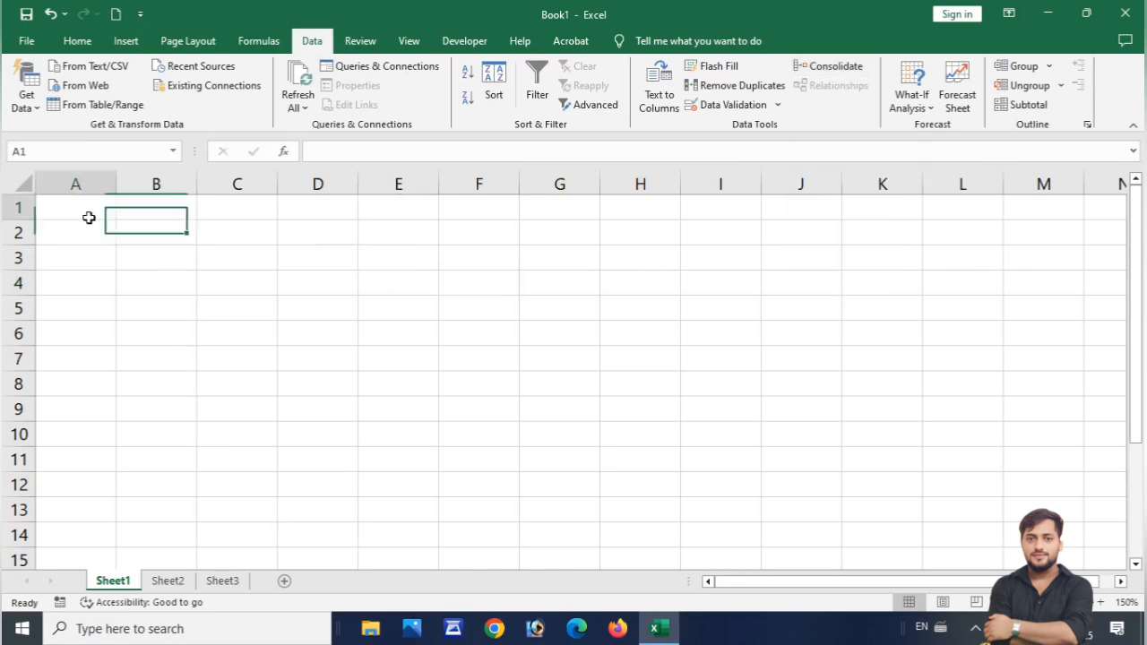
{"action": "left_click", "coordinate": [87, 218]}
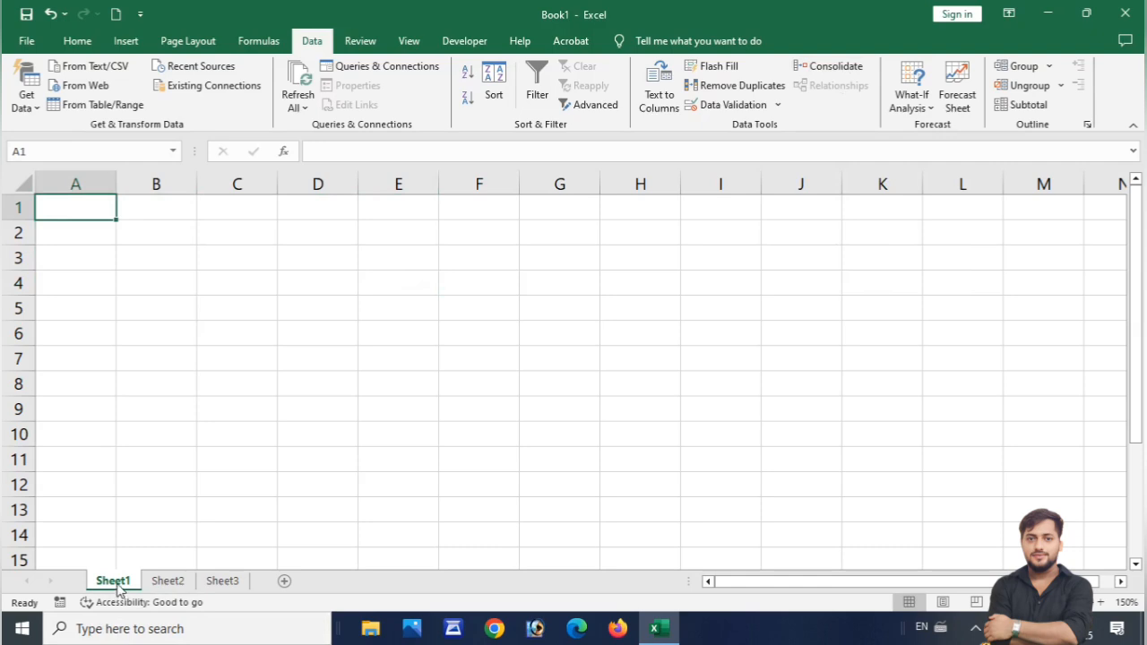
{"action": "left_click", "coordinate": [166, 584]}
{"action": "left_click", "coordinate": [216, 584]}
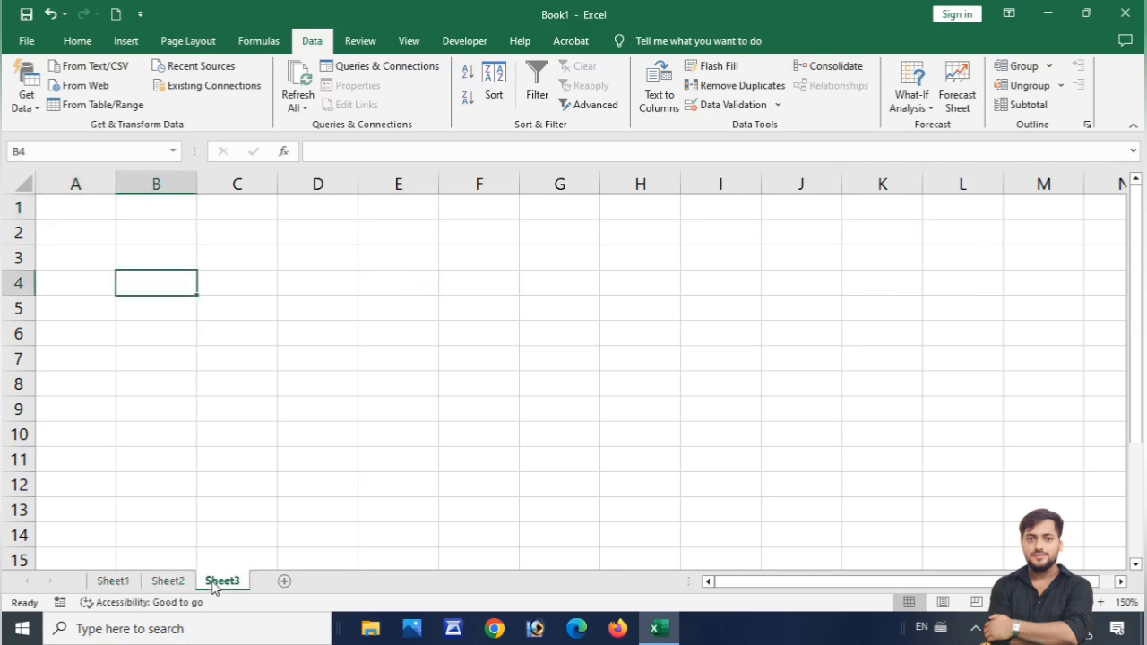
{"action": "left_click", "coordinate": [135, 584], "text": "ctrl"}
{"action": "left_click", "coordinate": [174, 241]}
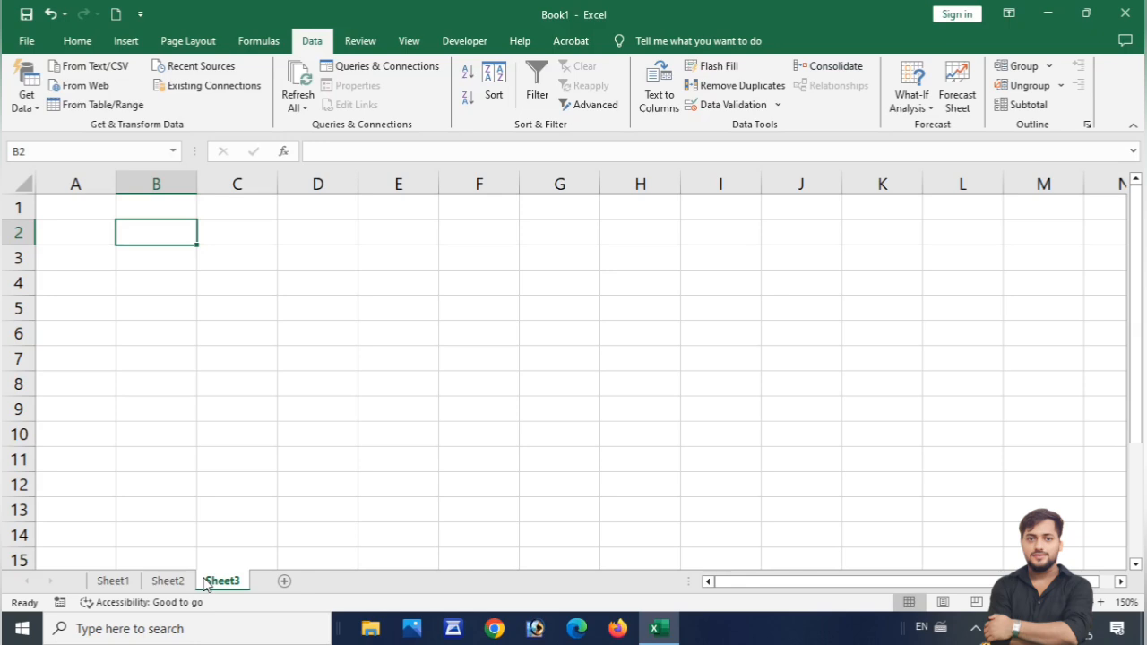
{"action": "left_click", "coordinate": [147, 581], "text": "ctrl"}
{"action": "left_click", "coordinate": [215, 462]}
Rename the Sheet1 worksheet as "day 1".
{"action": "left_click", "coordinate": [109, 583]}
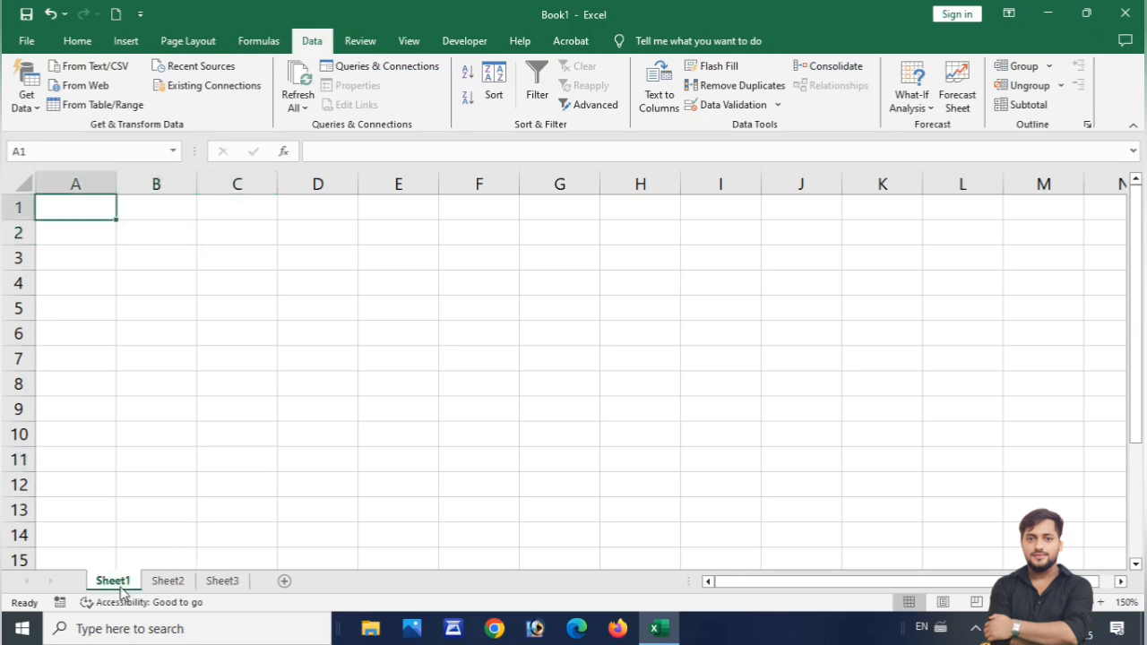
{"action": "right_click", "coordinate": [119, 584]}
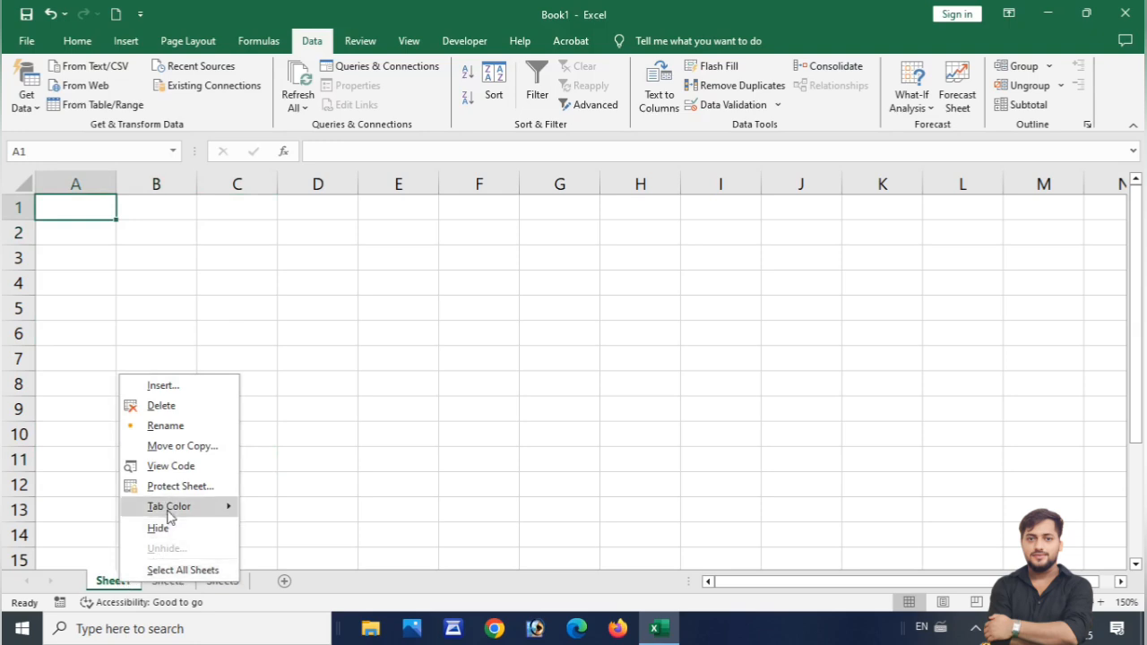
{"action": "left_click", "coordinate": [172, 426]}
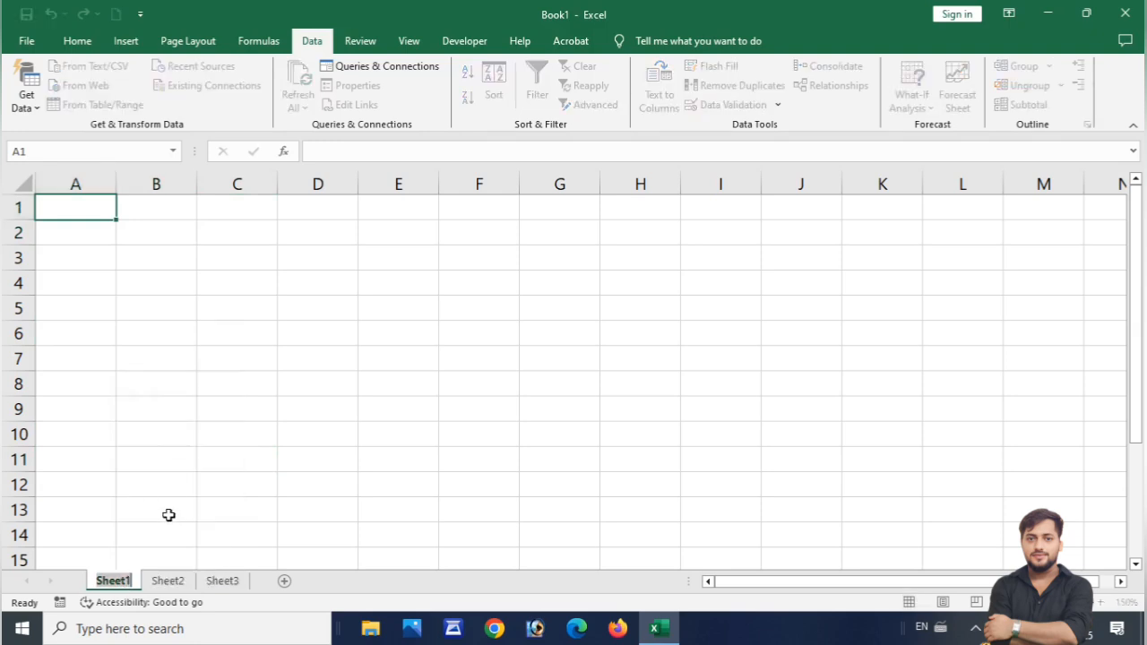
{"action": "type", "text": "da"}
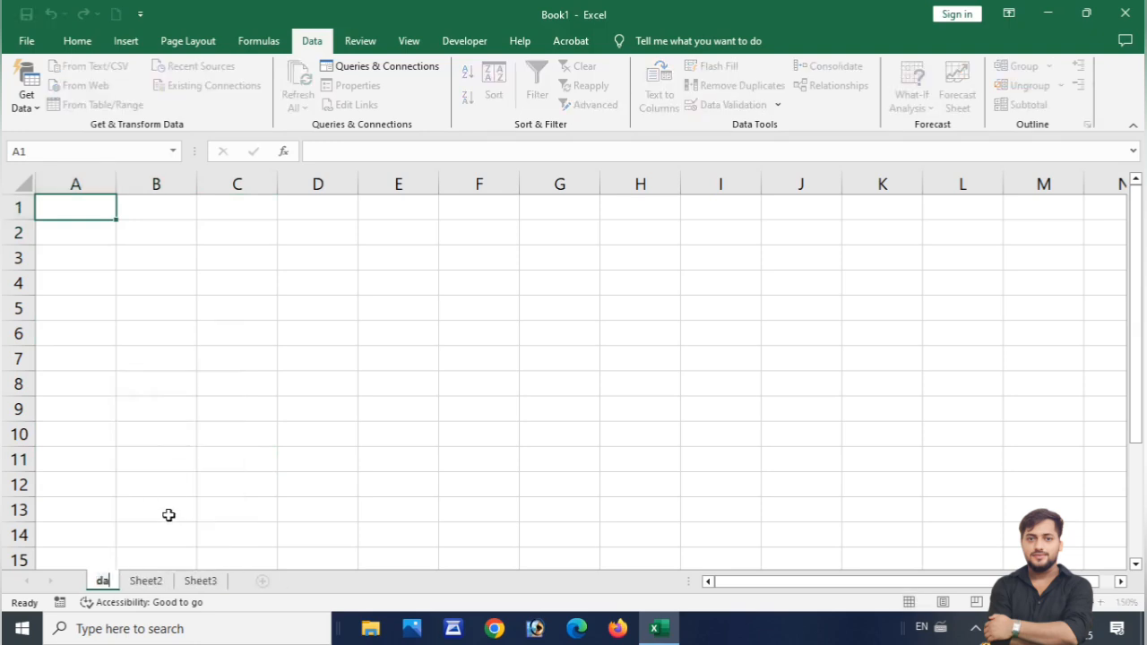
{"action": "type", "text": "y 1"}
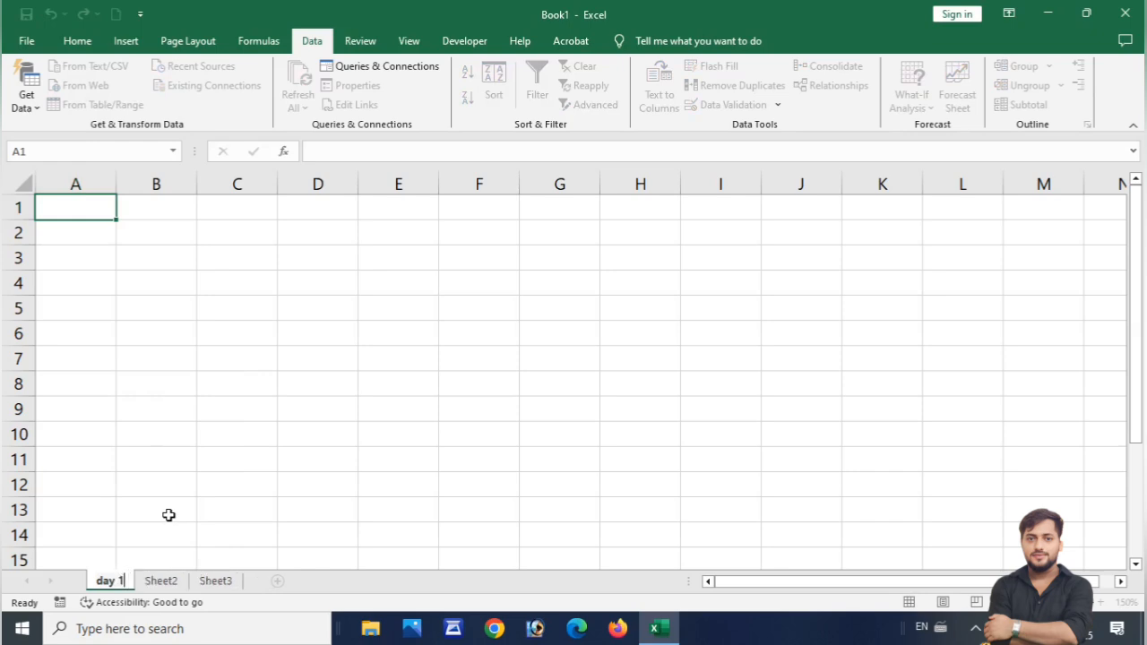
{"action": "key", "text": "Return"}
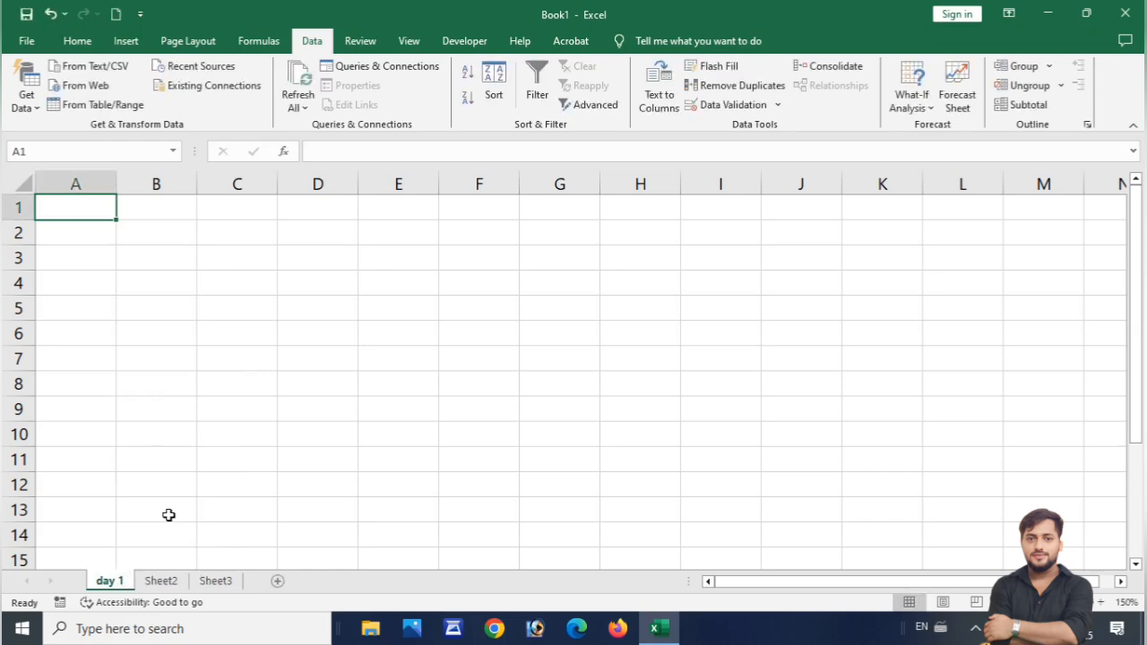
Rename the Sheet2 worksheet as "day 2".
{"action": "left_click", "coordinate": [163, 582]}
{"action": "right_click", "coordinate": [169, 585]}
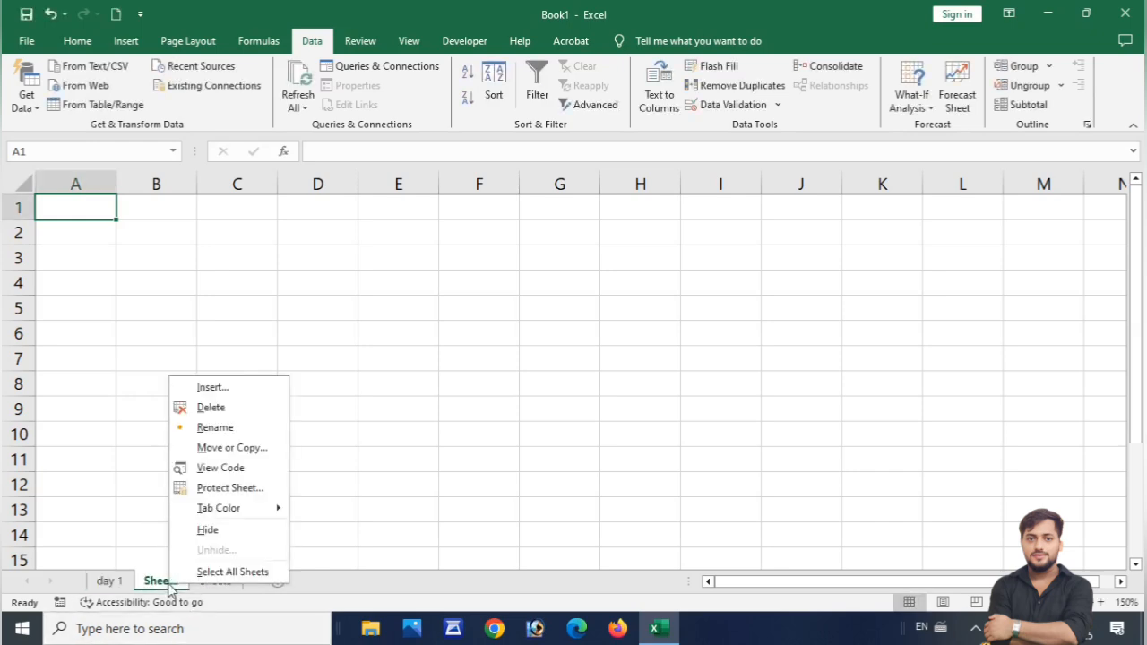
{"action": "left_click", "coordinate": [202, 428]}
{"action": "type", "text": "day 2"}
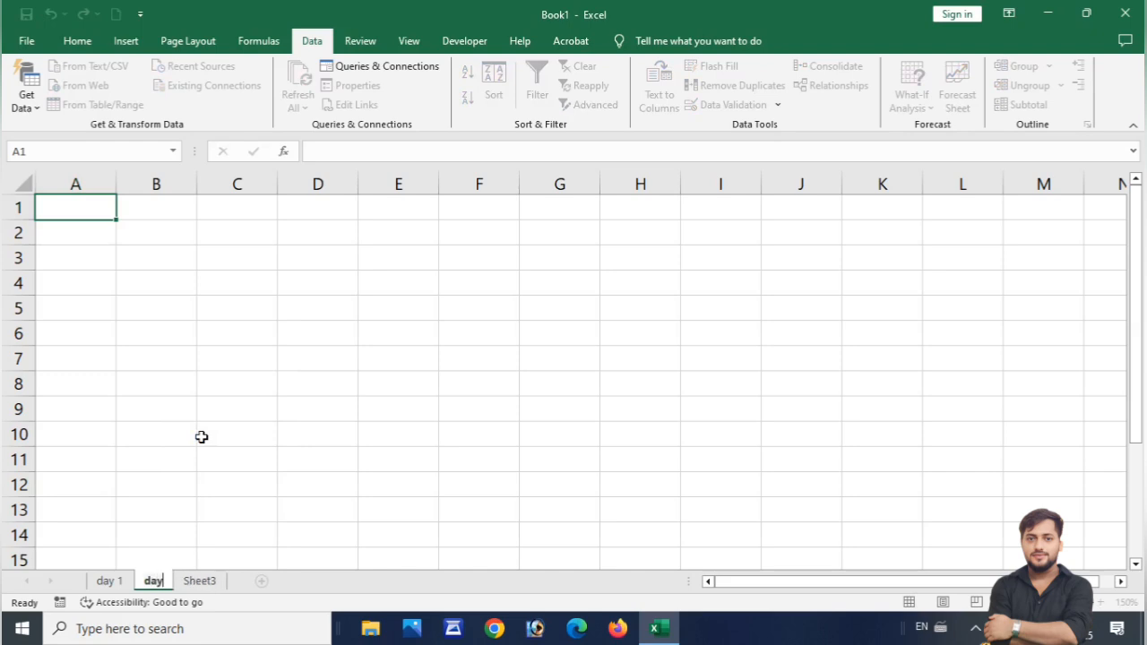
{"action": "key", "text": "Return"}
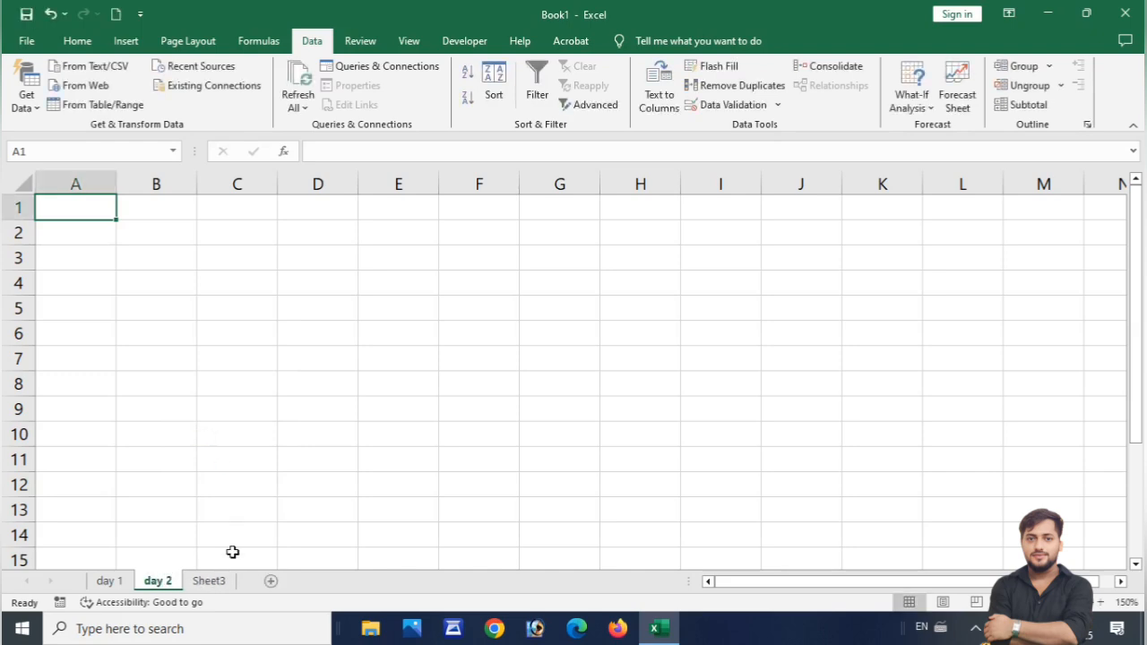
Rename the Sheet3 worksheet as "day 3".
{"action": "right_click", "coordinate": [223, 580]}
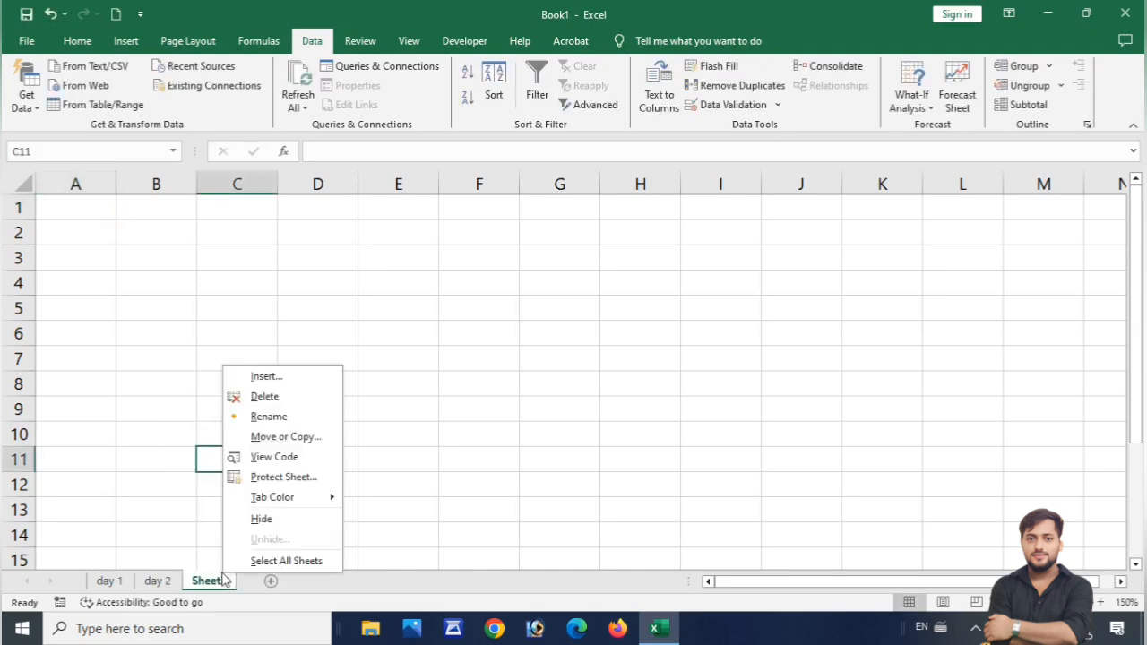
{"action": "left_click", "coordinate": [279, 426]}
{"action": "type", "text": "day"}
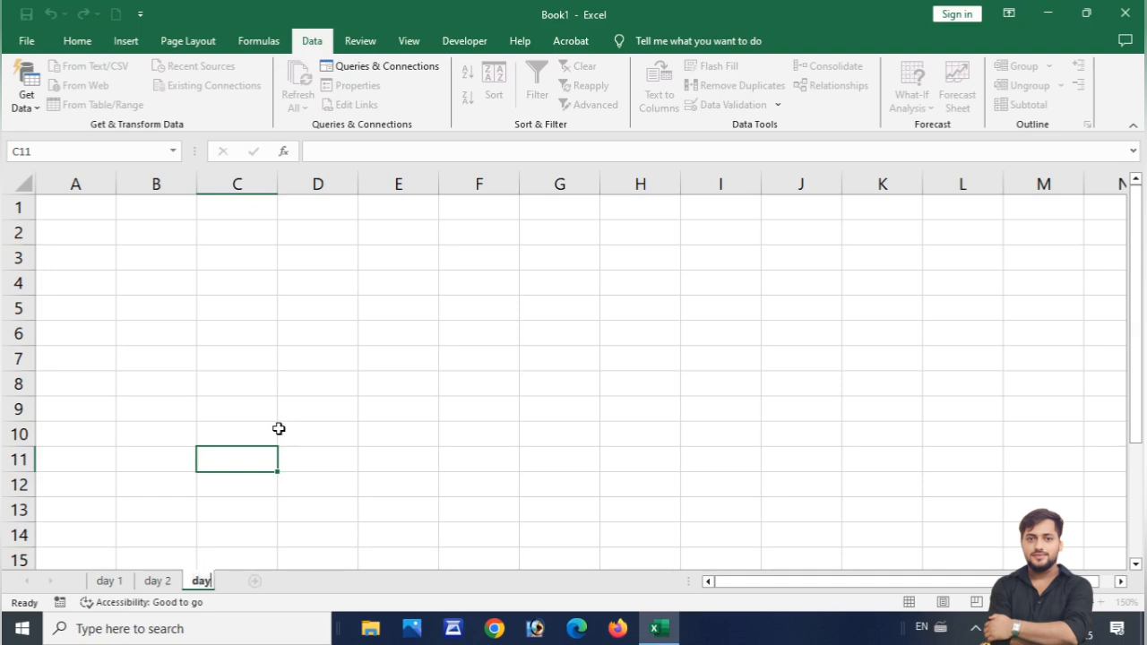
{"action": "type", "text": " 3"}
{"action": "key", "text": "Return"}
{"action": "left_click", "coordinate": [298, 485]}
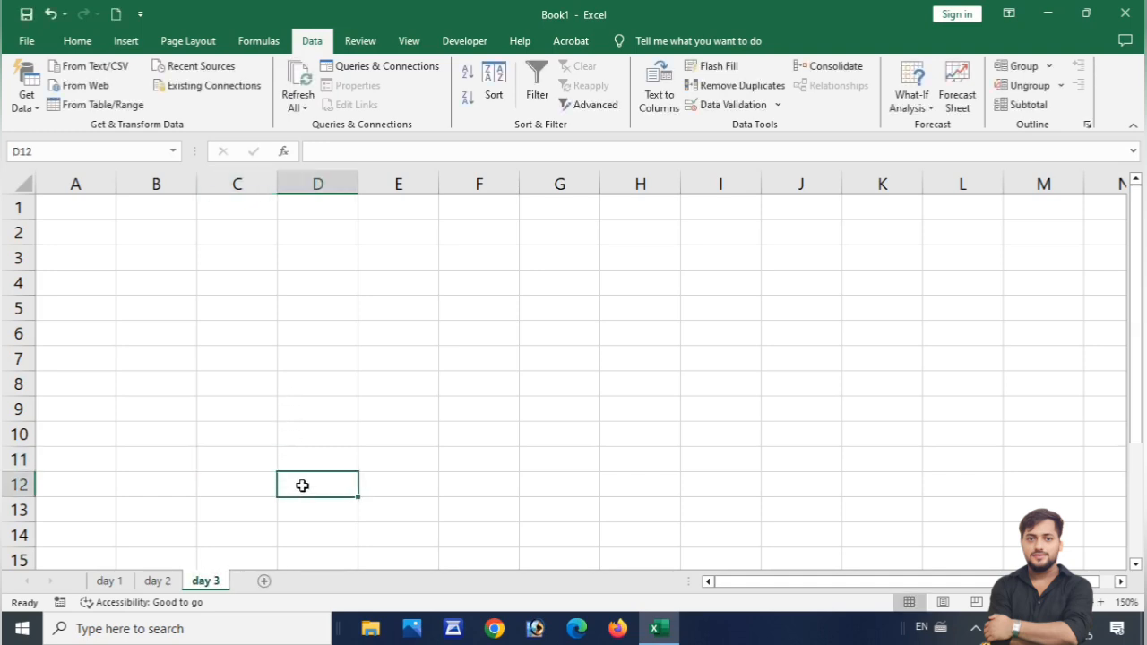
On the day 1 sheet, enter the headers ITEM NAME in A1 and AMT in B1, and widen columns A and B.
{"action": "left_click", "coordinate": [111, 580]}
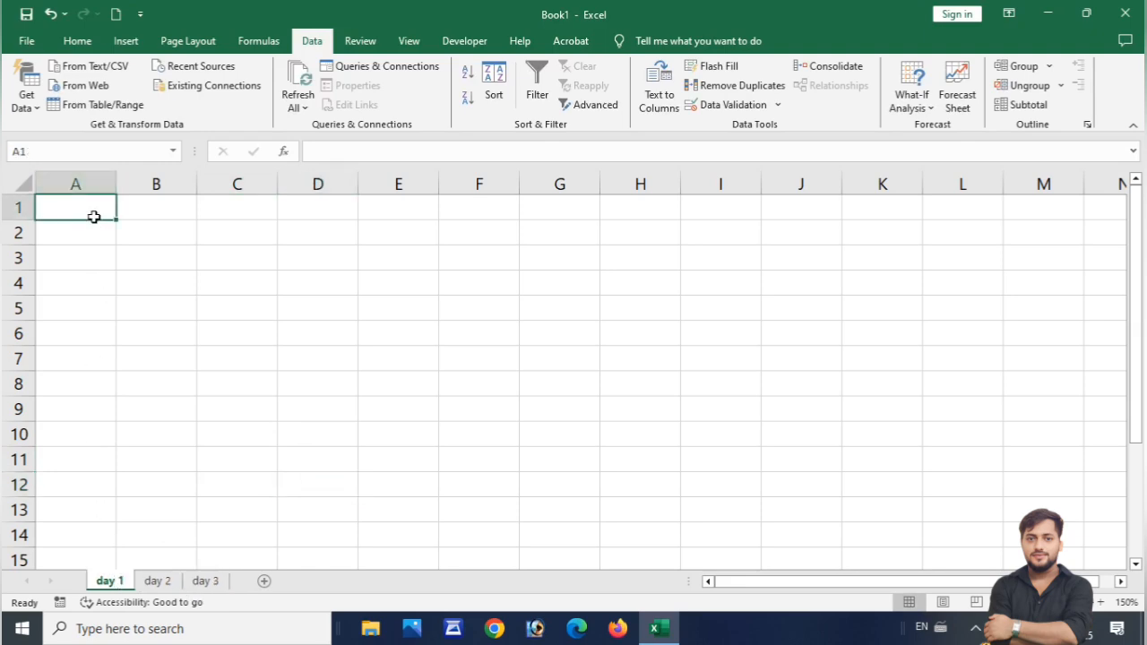
{"action": "type", "text": "ITEM "}
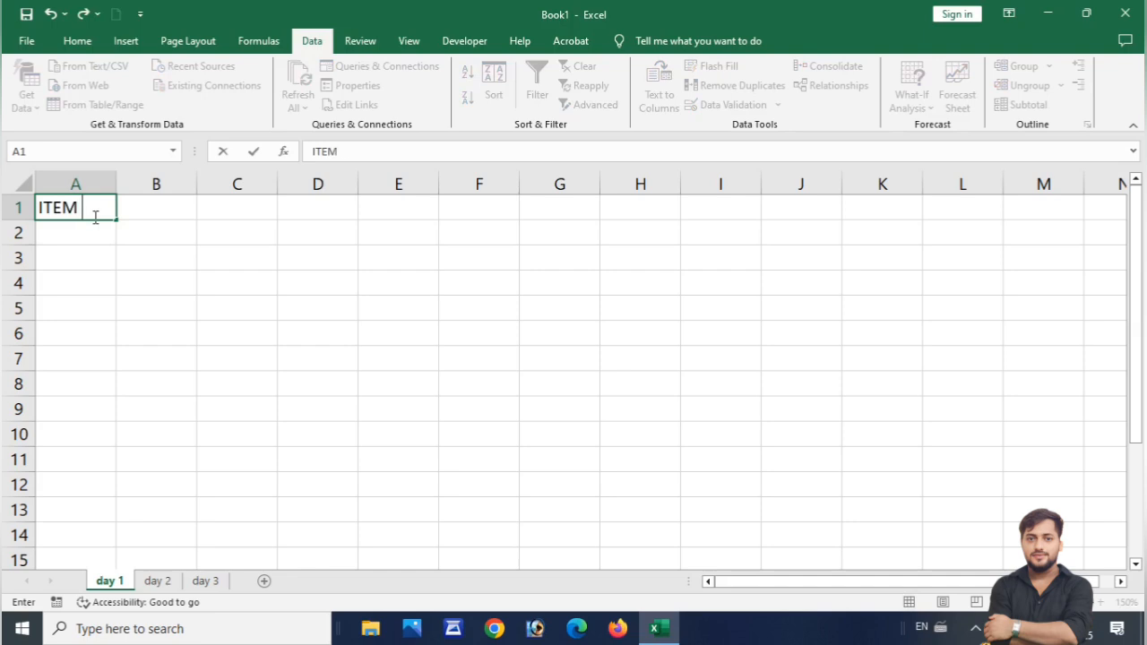
{"action": "type", "text": "NAME"}
{"action": "key", "text": "Tab"}
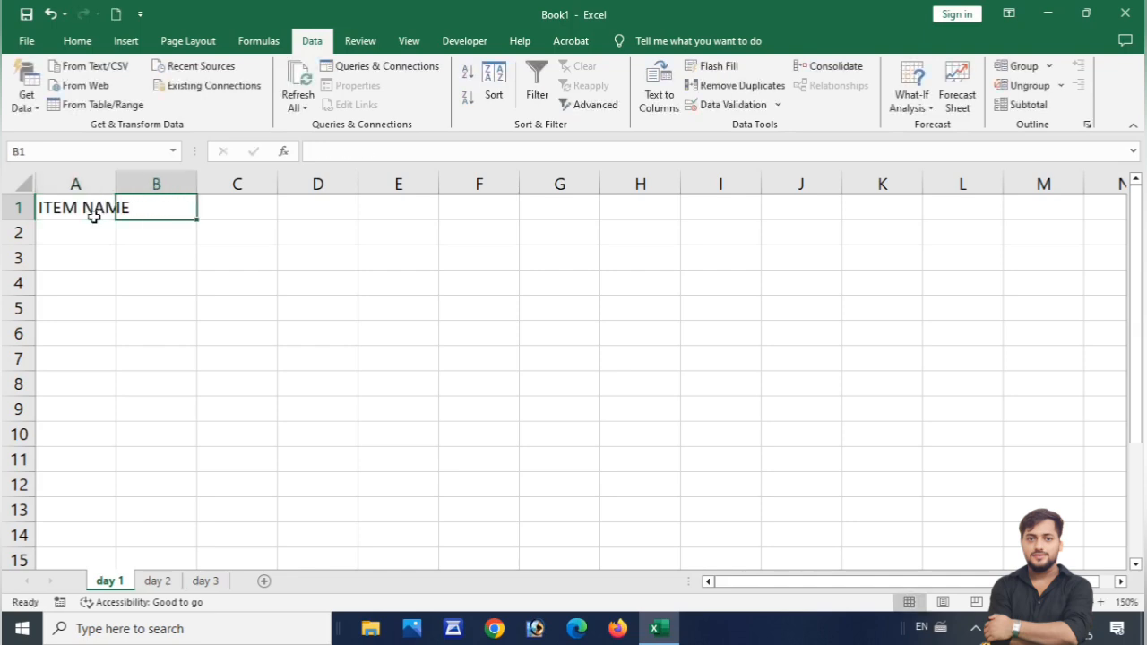
{"action": "type", "text": "AMOUNT"}
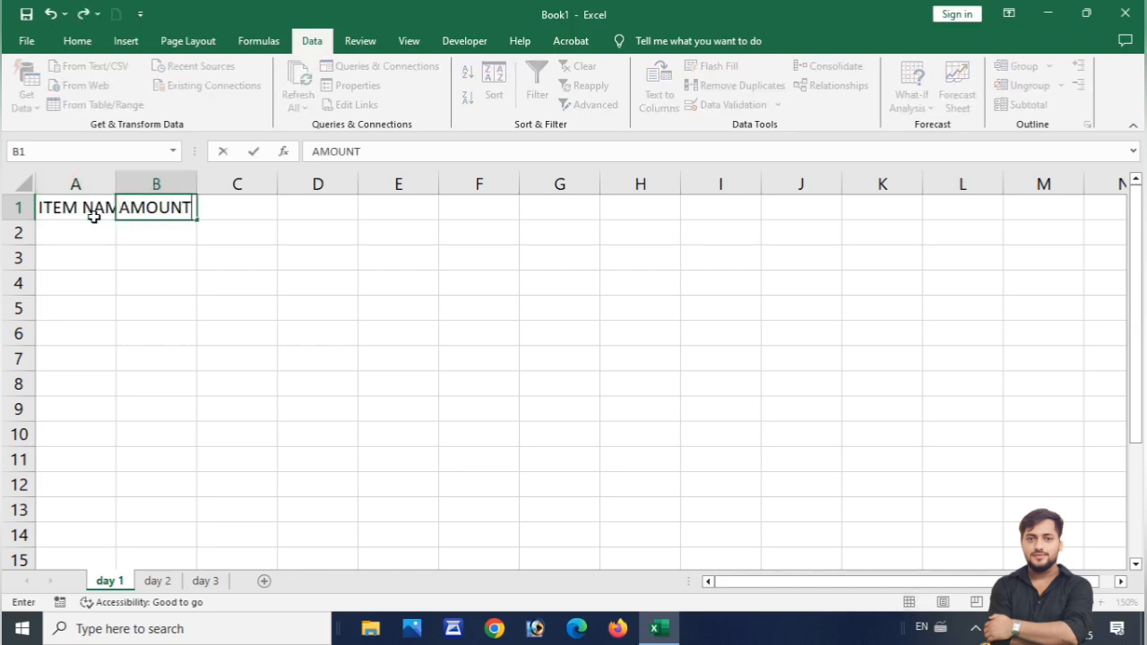
{"action": "key", "text": "BackSpace"}
{"action": "key", "text": "BackSpace"}
{"action": "key", "text": "BackSpace"}
{"action": "key", "text": "BackSpace"}
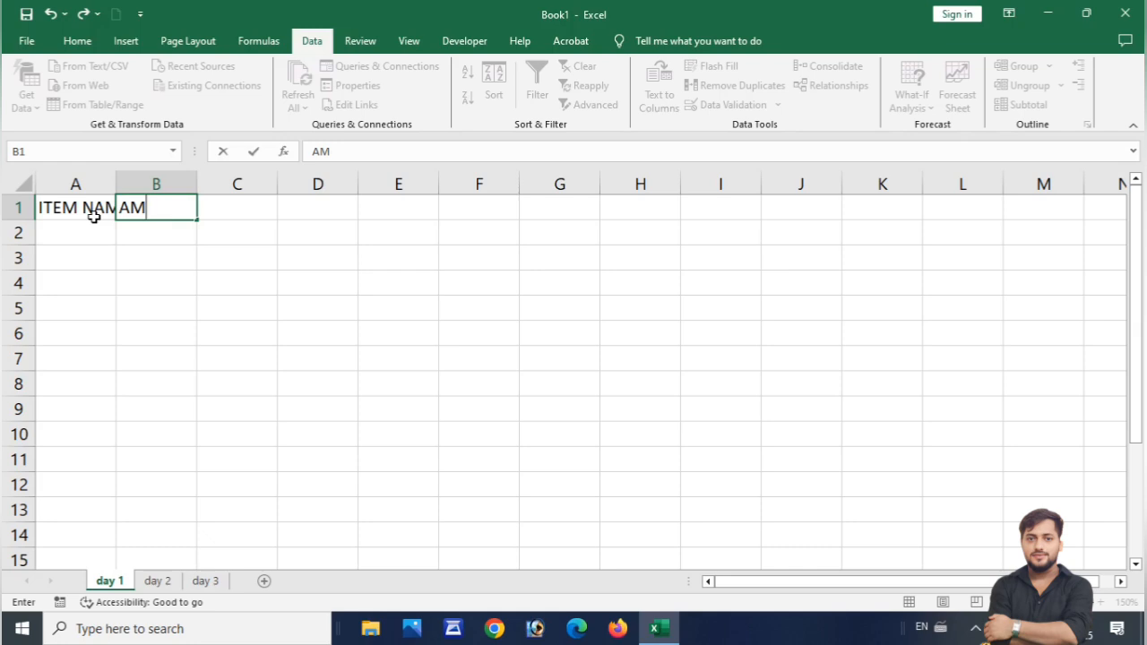
{"action": "type", "text": "T"}
{"action": "left_click", "coordinate": [251, 314]}
{"action": "left_click_drag", "start_coordinate": [116, 184], "coordinate": [147, 184]}
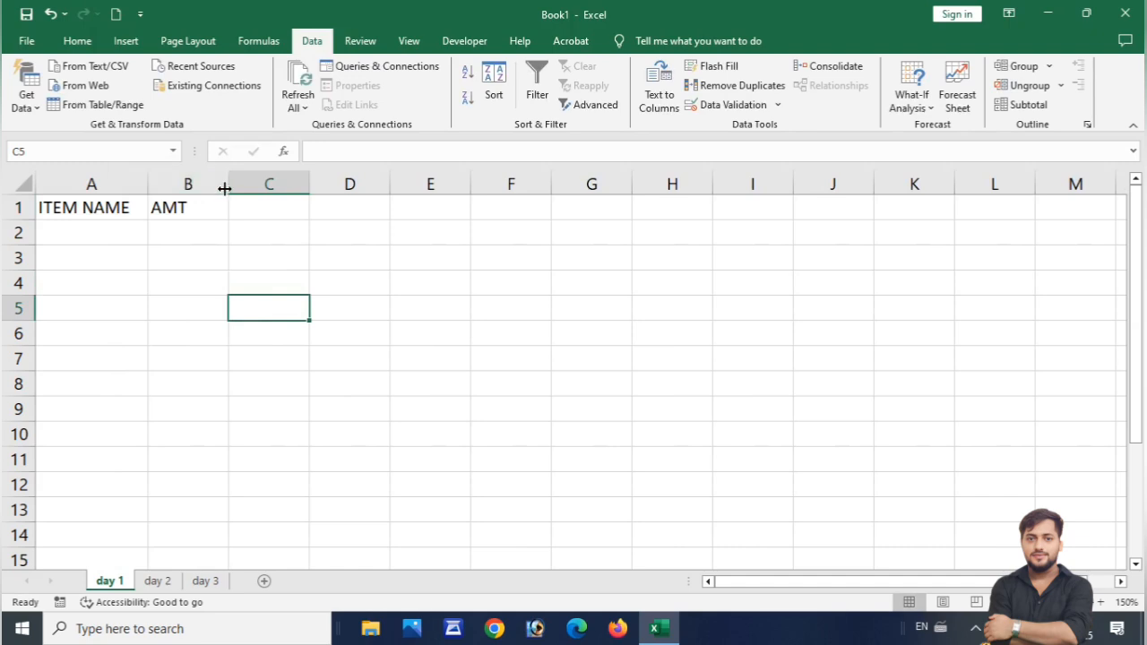
{"action": "left_click_drag", "start_coordinate": [229, 184], "coordinate": [232, 183]}
Enter the items KEYBOARD and MOUSE in cells A2 and A3 of the day 1 sheet.
{"action": "left_click", "coordinate": [140, 230]}
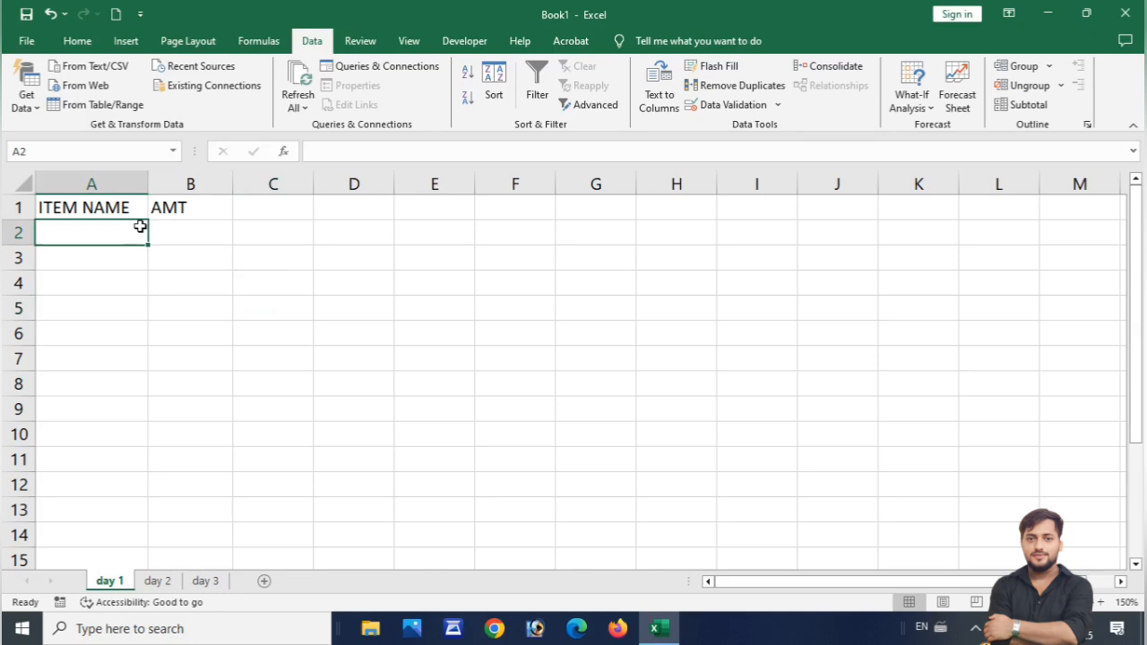
{"action": "type", "text": "KEYBO"}
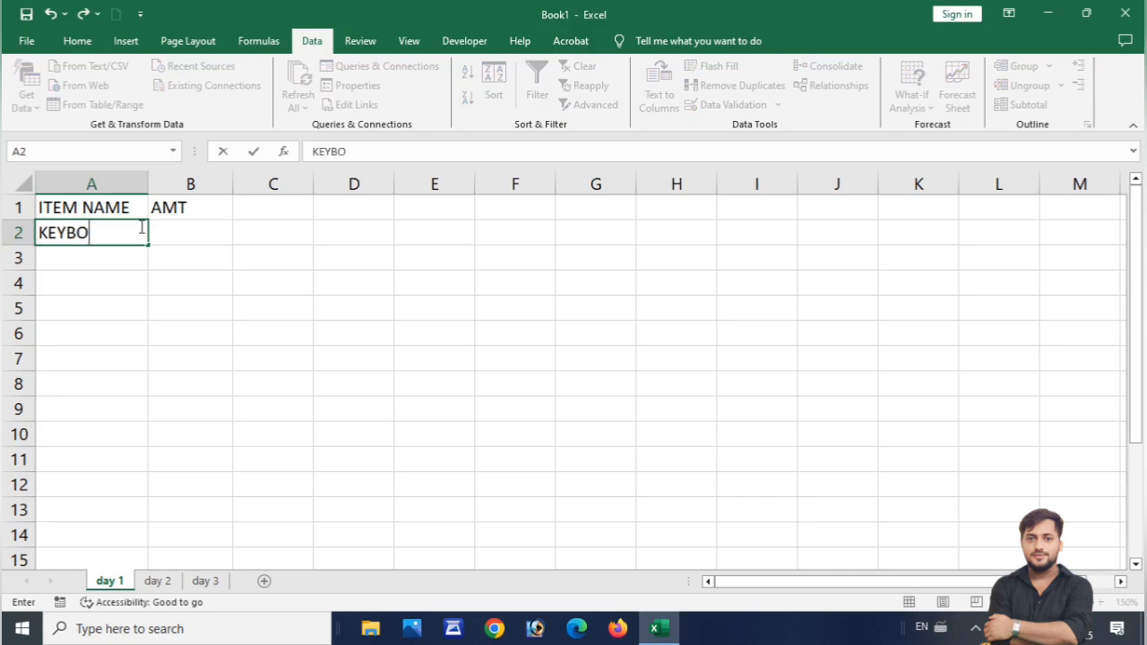
{"action": "type", "text": "ARD"}
{"action": "key", "text": "Return"}
{"action": "type", "text": "M"}
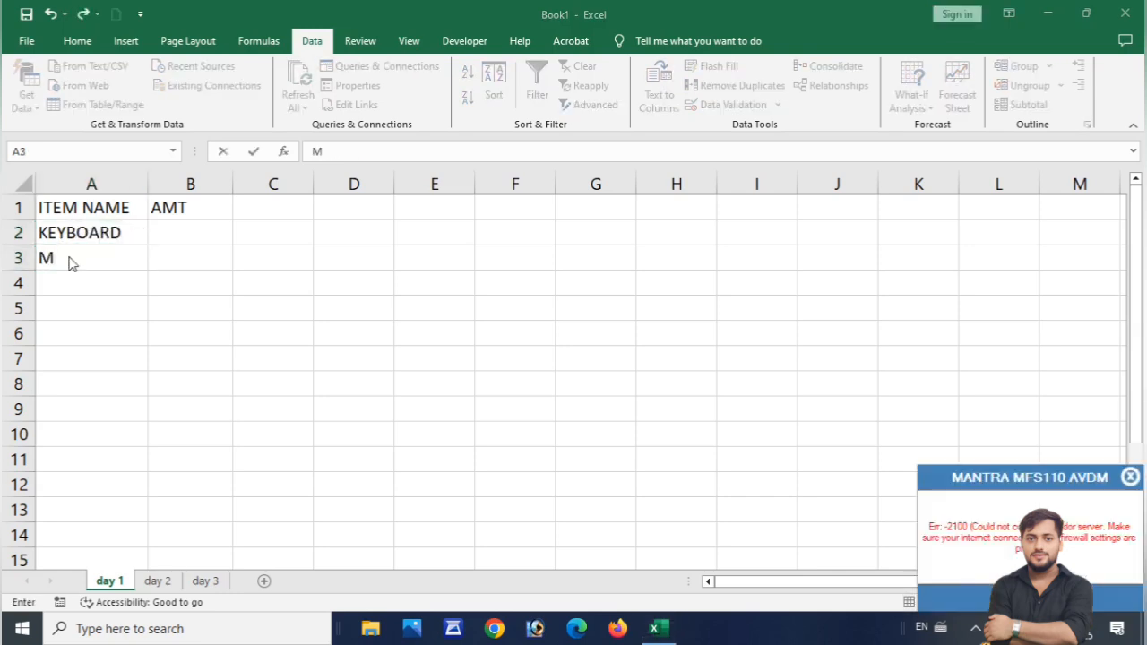
{"action": "left_click", "coordinate": [104, 265]}
{"action": "type", "text": "O"}
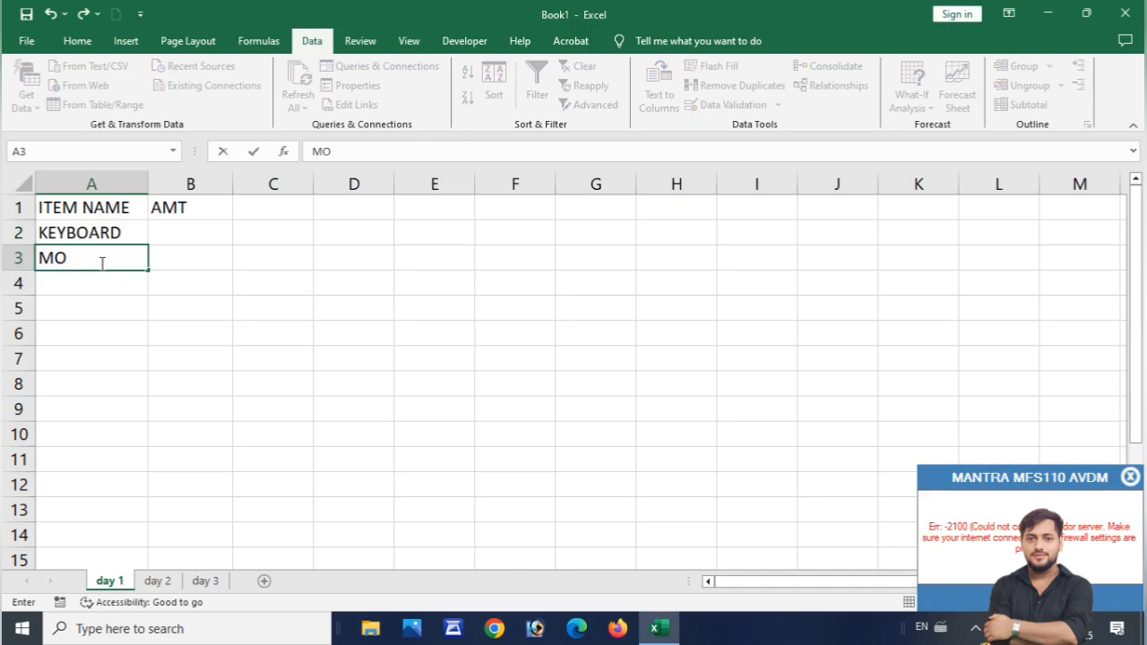
{"action": "type", "text": "USE"}
{"action": "key", "text": "Return"}
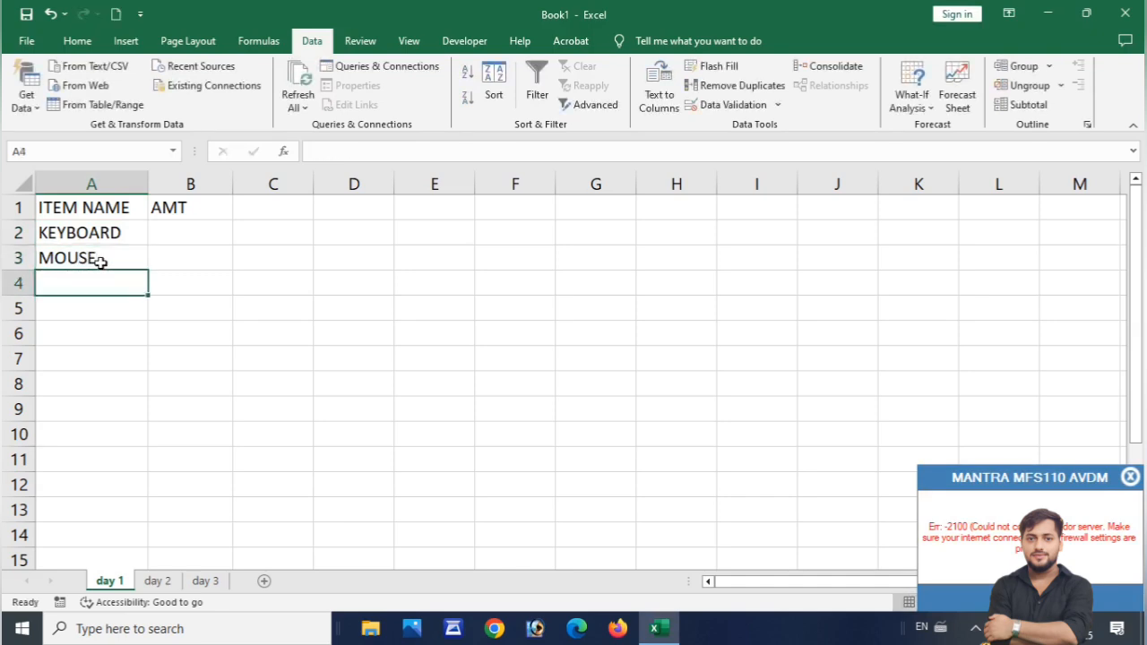
Continue the item list in cells A4 to A7 with RAM, SSD, HARDISK and MONITER.
{"action": "type", "text": "RAM"}
{"action": "key", "text": "Return"}
{"action": "type", "text": "SSD"}
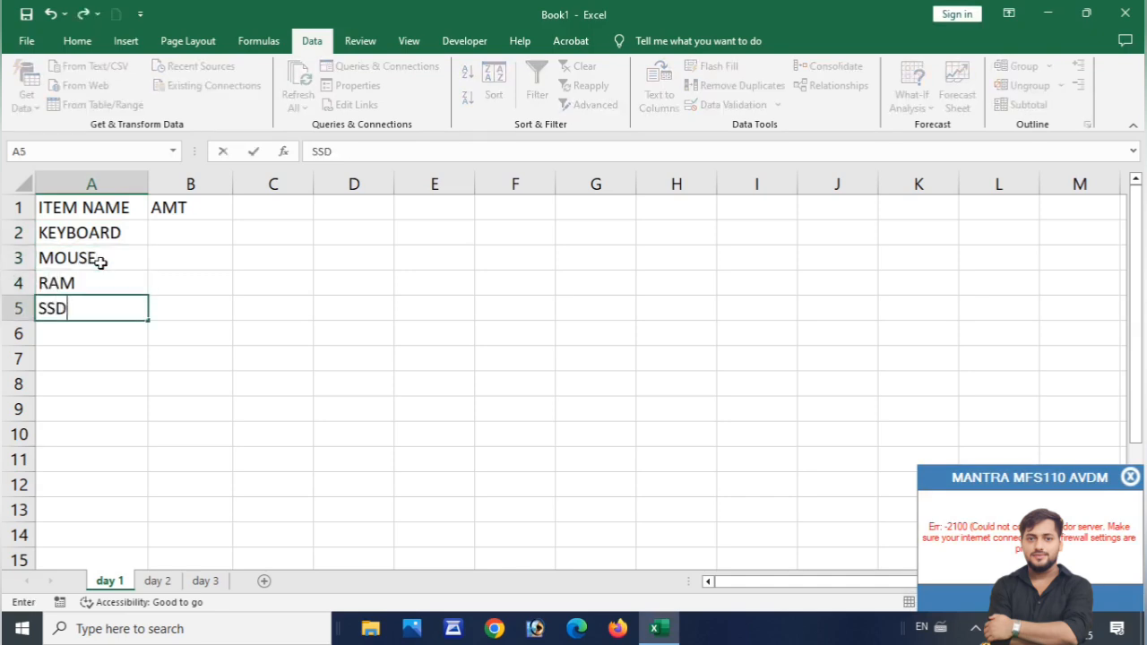
{"action": "key", "text": "Return"}
{"action": "type", "text": "HAR"}
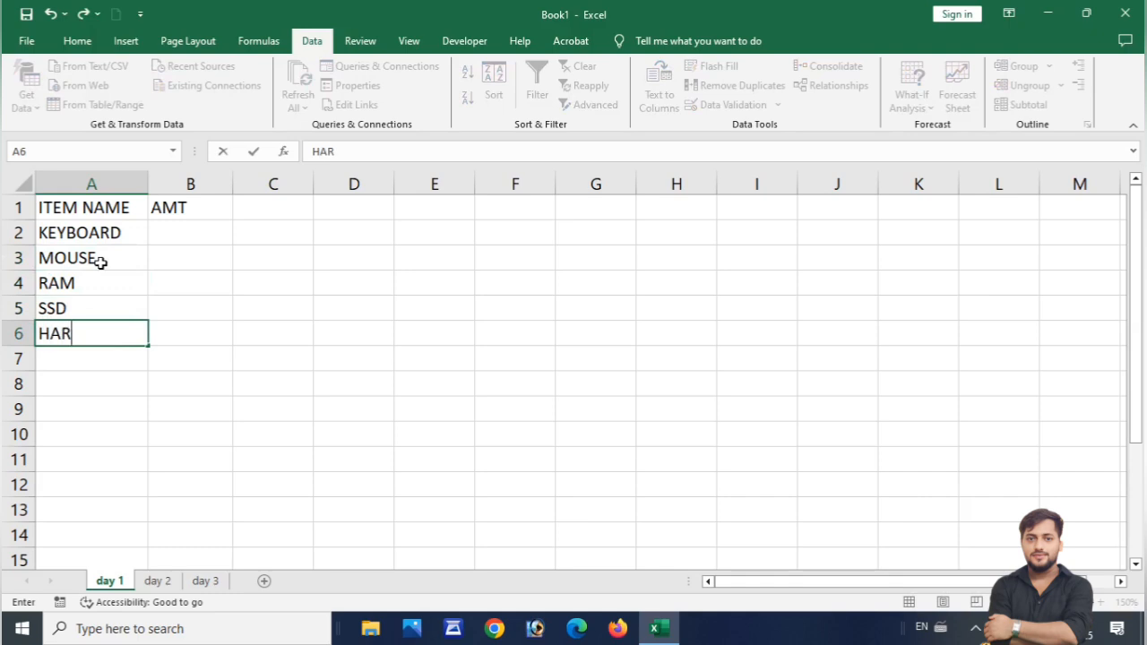
{"action": "type", "text": "DISK"}
{"action": "key", "text": "Return"}
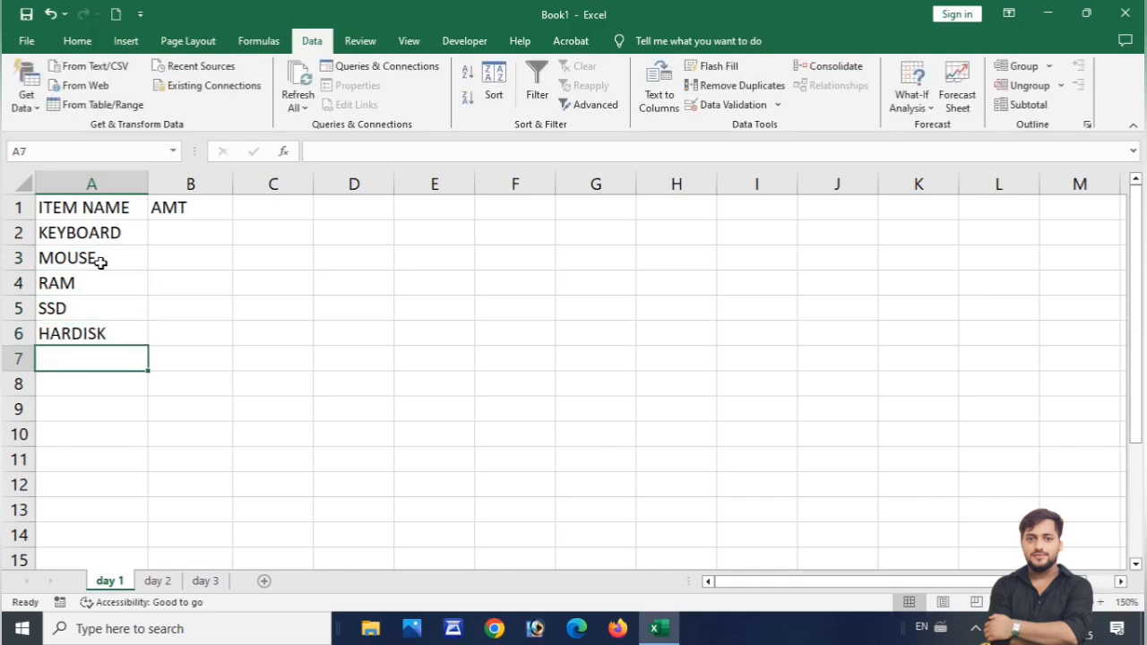
{"action": "type", "text": "MONITER"}
{"action": "key", "text": "Return"}
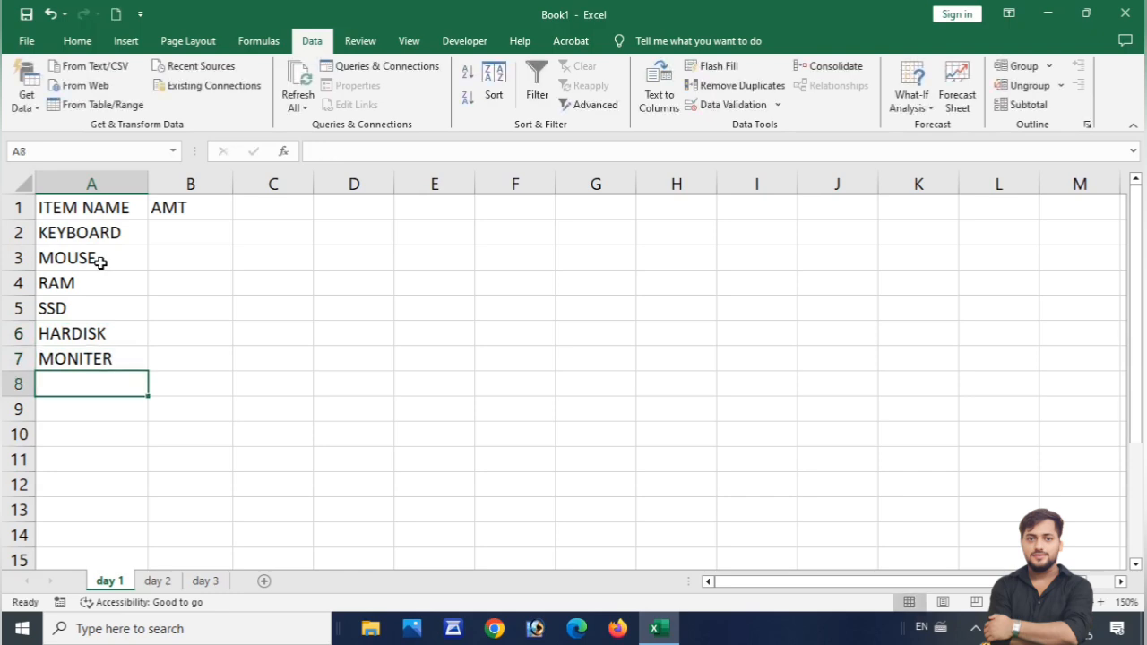
Enter the amounts 2000, 1200 and 14000 for KEYBOARD, MOUSE and RAM in cells B2 to B4 of the day 1 sheet.
{"action": "left_click", "coordinate": [180, 233]}
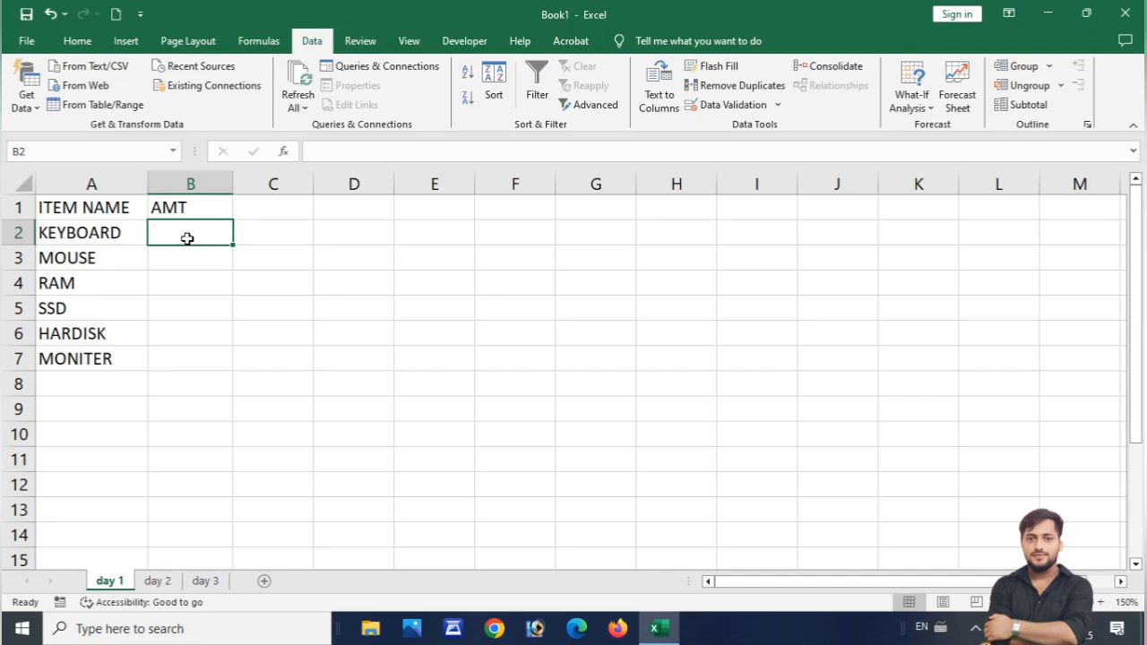
{"action": "type", "text": "2000"}
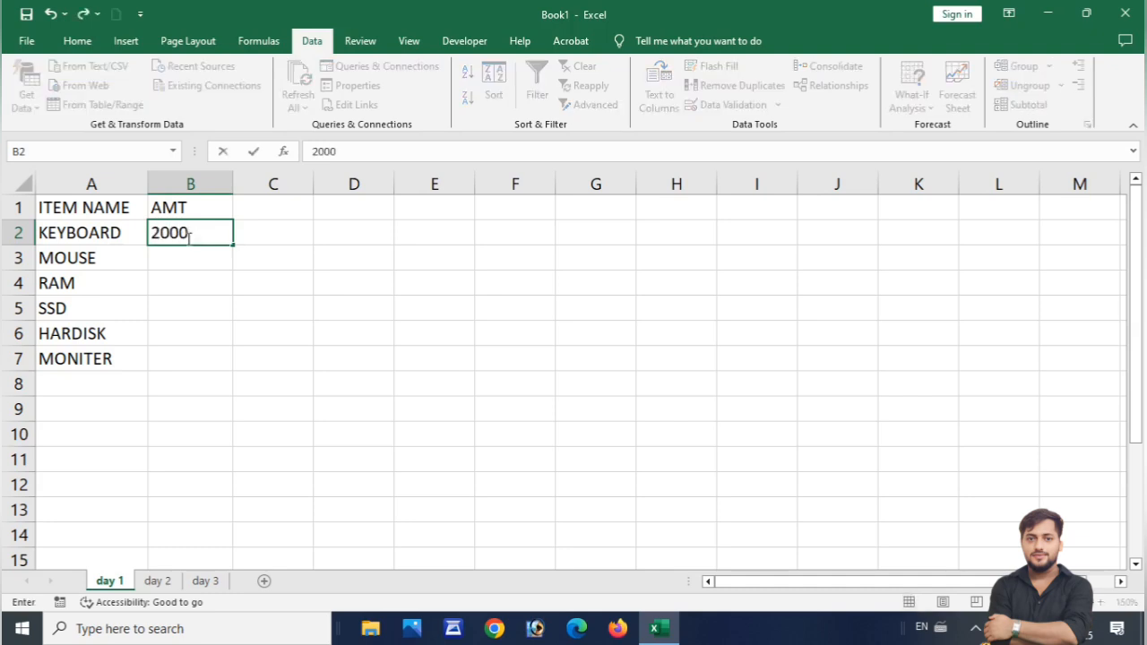
{"action": "key", "text": "Return"}
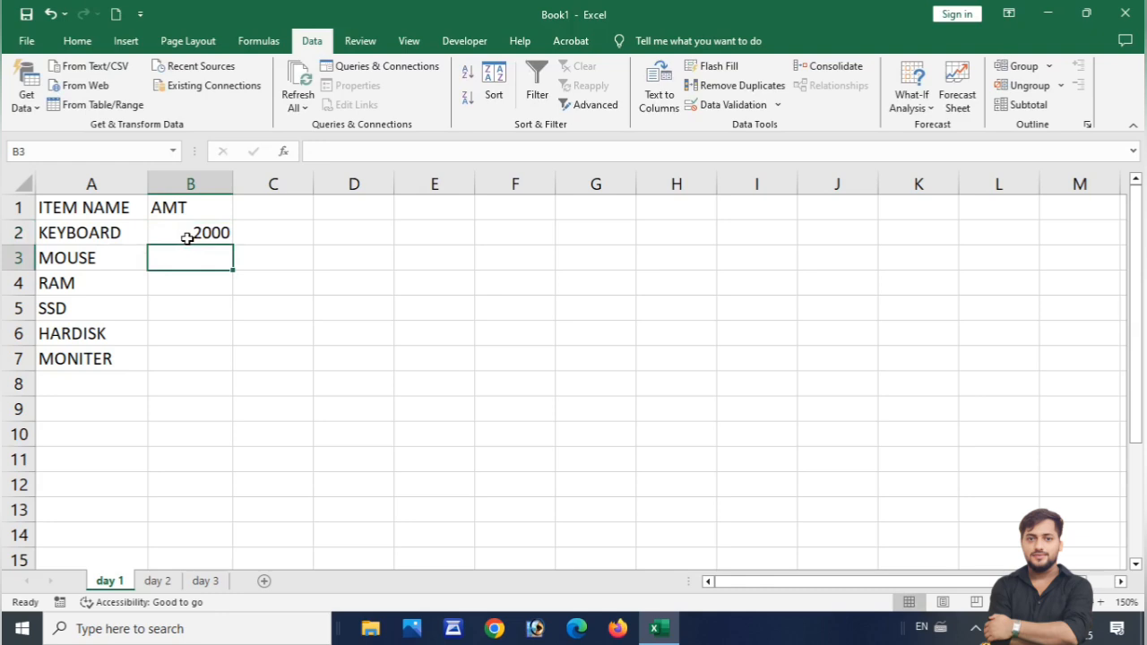
{"action": "type", "text": "1200"}
{"action": "key", "text": "Return"}
{"action": "type", "text": "1"}
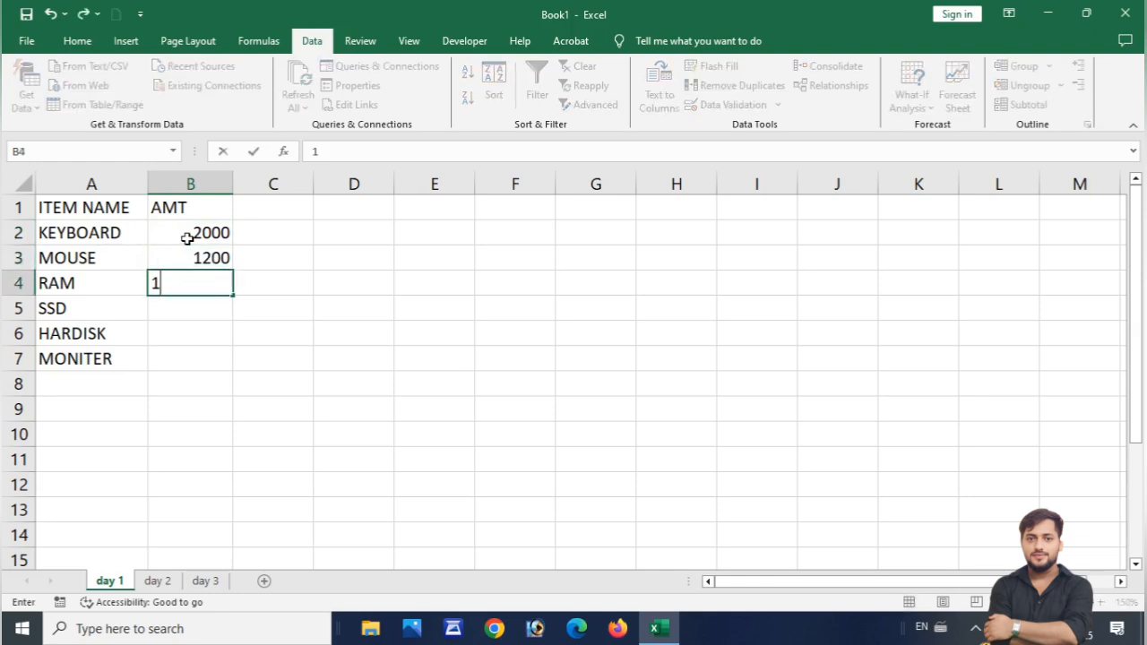
{"action": "type", "text": "4000"}
{"action": "key", "text": "Return"}
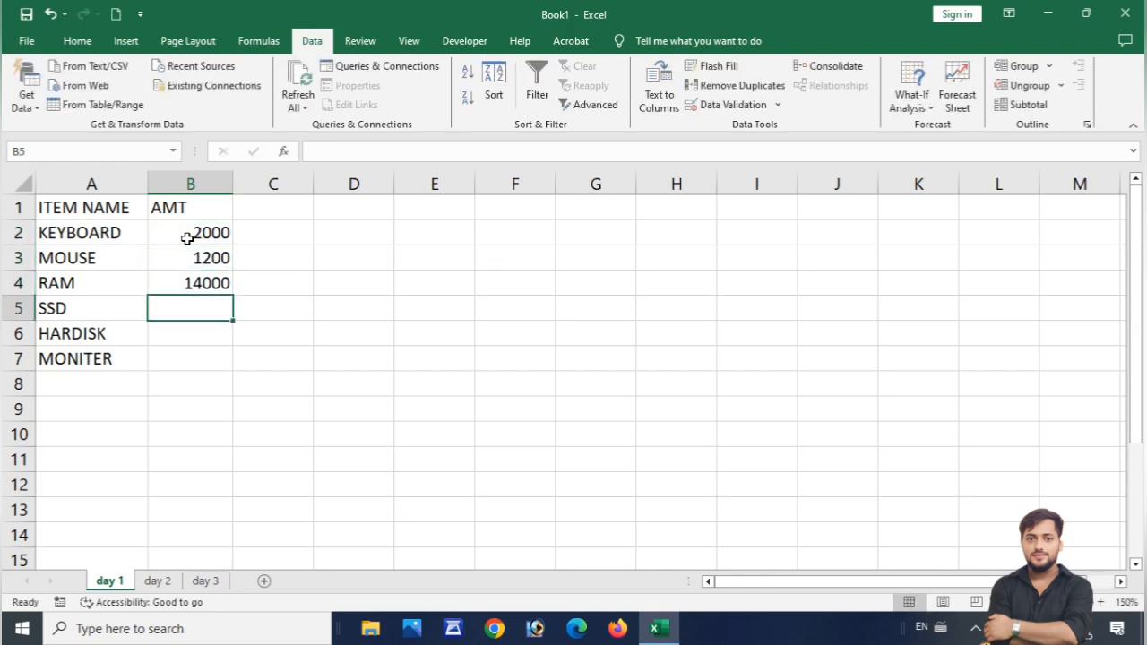
Enter the amounts 500, 6500 and 7480 for SSD, HARDISK and MONITER in cells B5 to B7 of the day 1 sheet.
{"action": "type", "text": "500"}
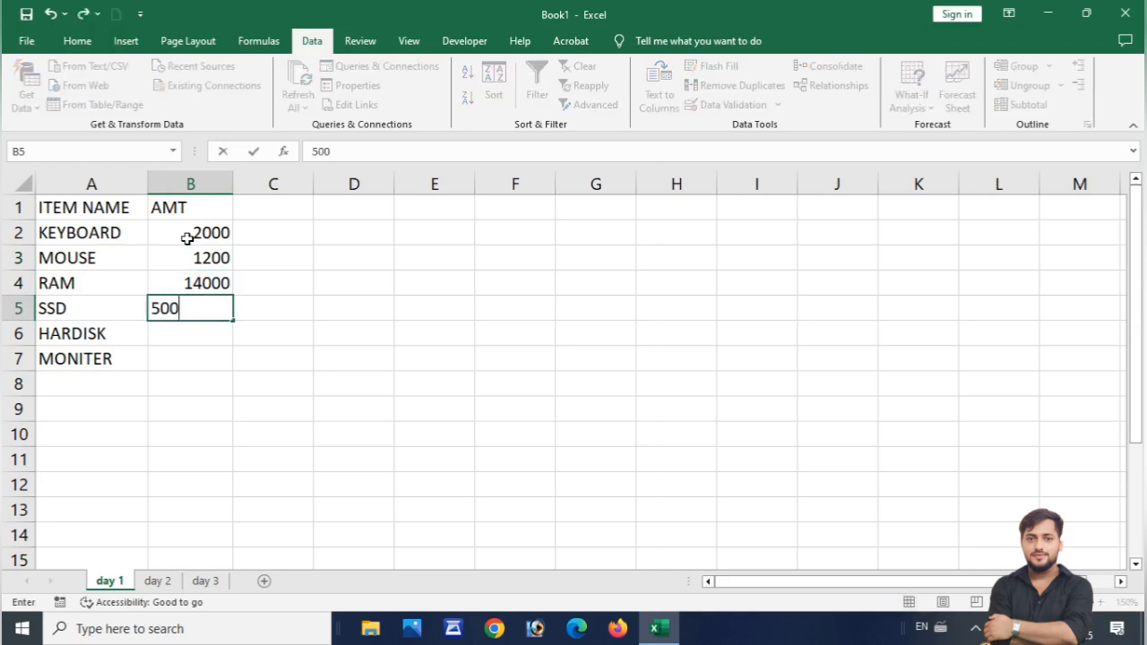
{"action": "key", "text": "ctrl+Return"}
{"action": "key", "text": "Return"}
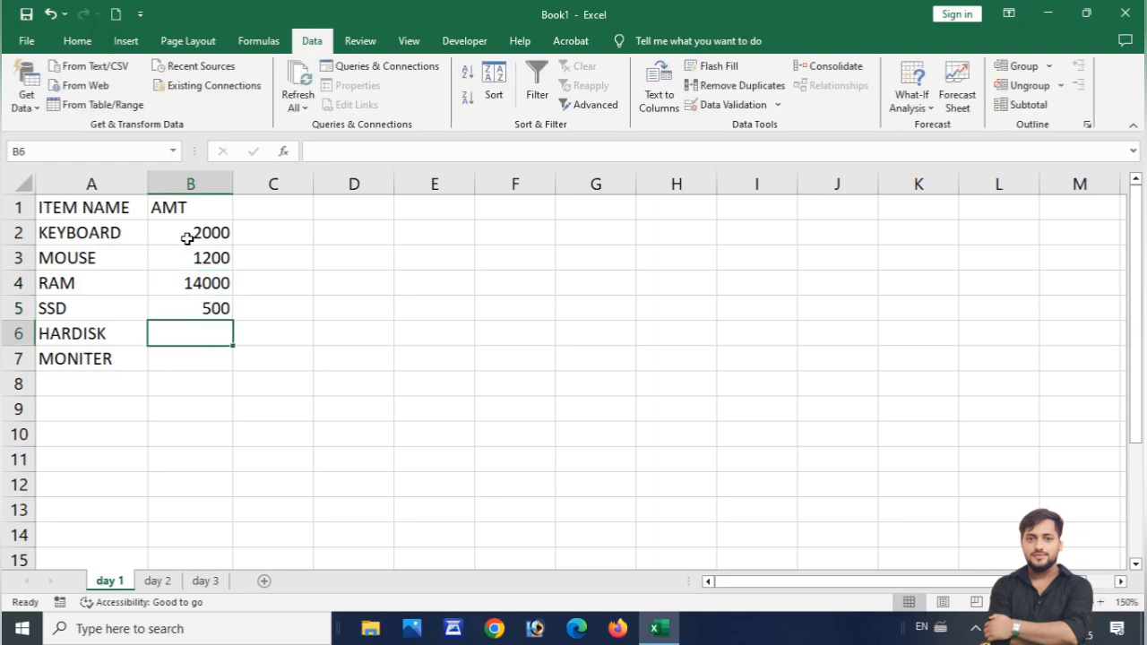
{"action": "type", "text": "6500"}
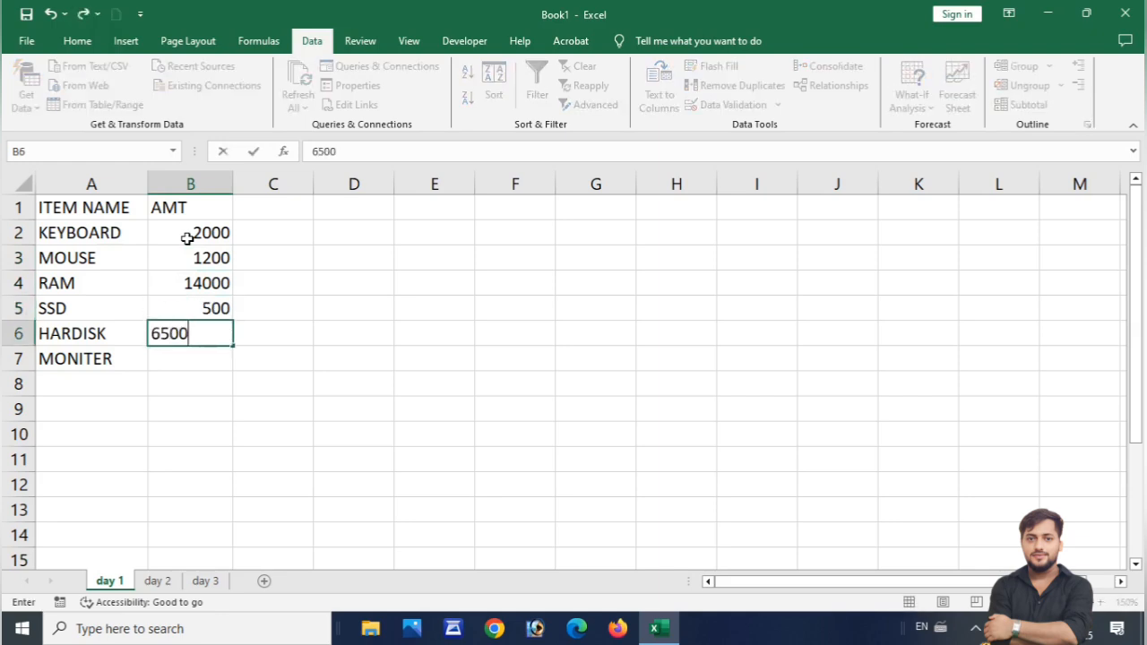
{"action": "key", "text": "Return"}
{"action": "type", "text": "74"}
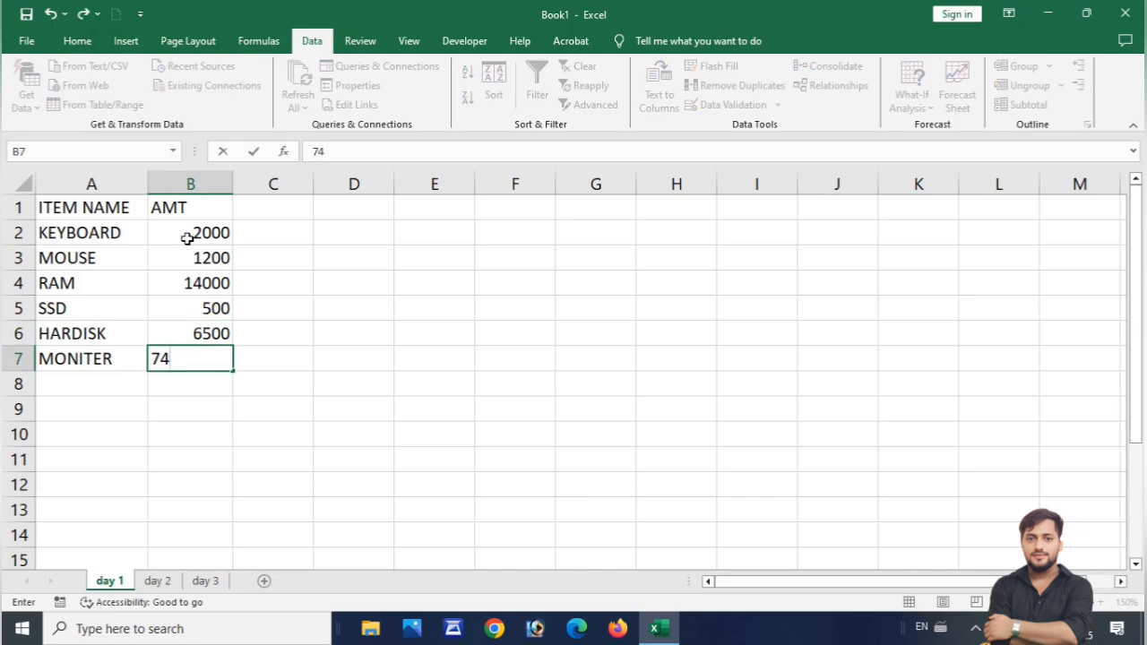
{"action": "type", "text": "80"}
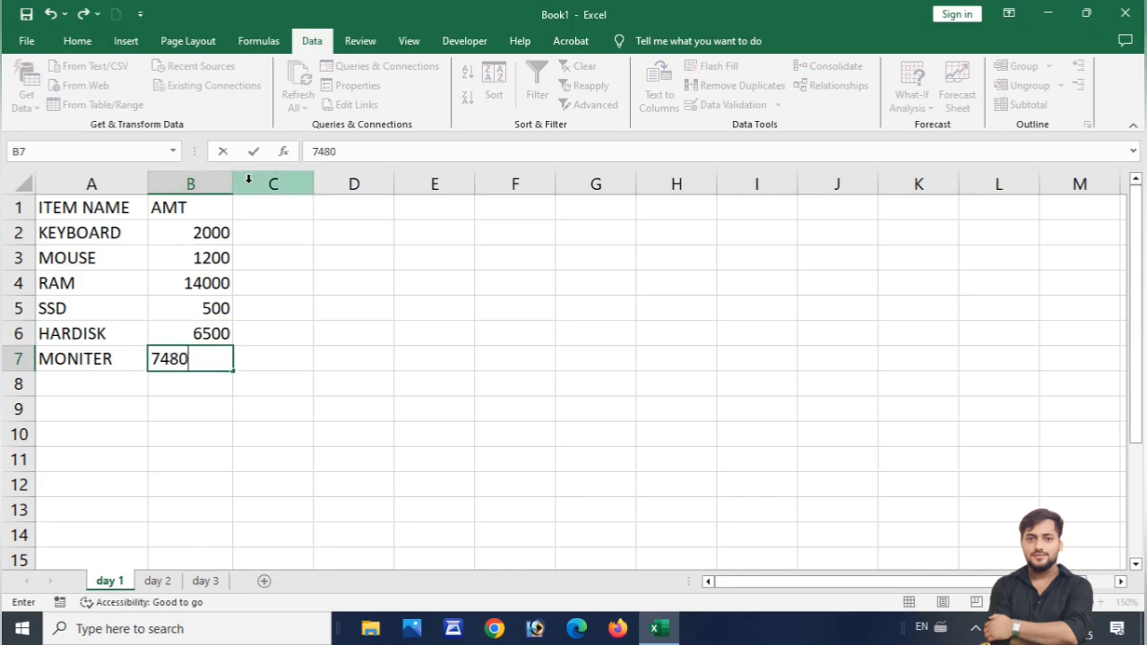
{"action": "left_click", "coordinate": [304, 299]}
Fill the header cells A1:B1 of the day 1 sheet with yellow.
{"action": "left_click_drag", "start_coordinate": [84, 207], "coordinate": [172, 207]}
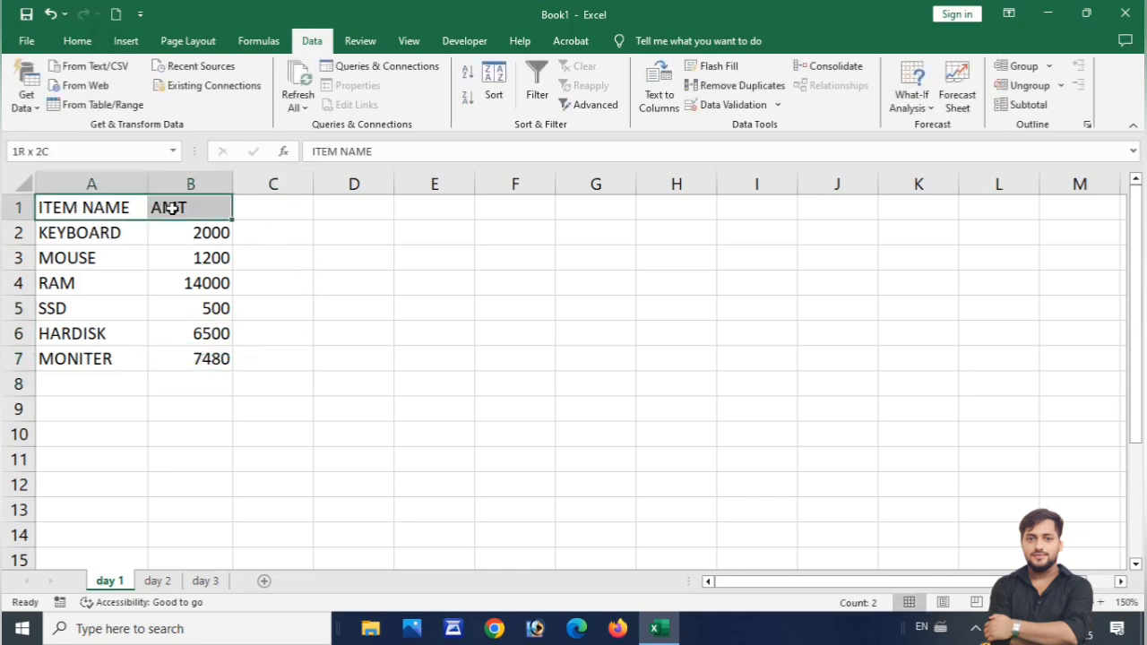
{"action": "left_click", "coordinate": [75, 41]}
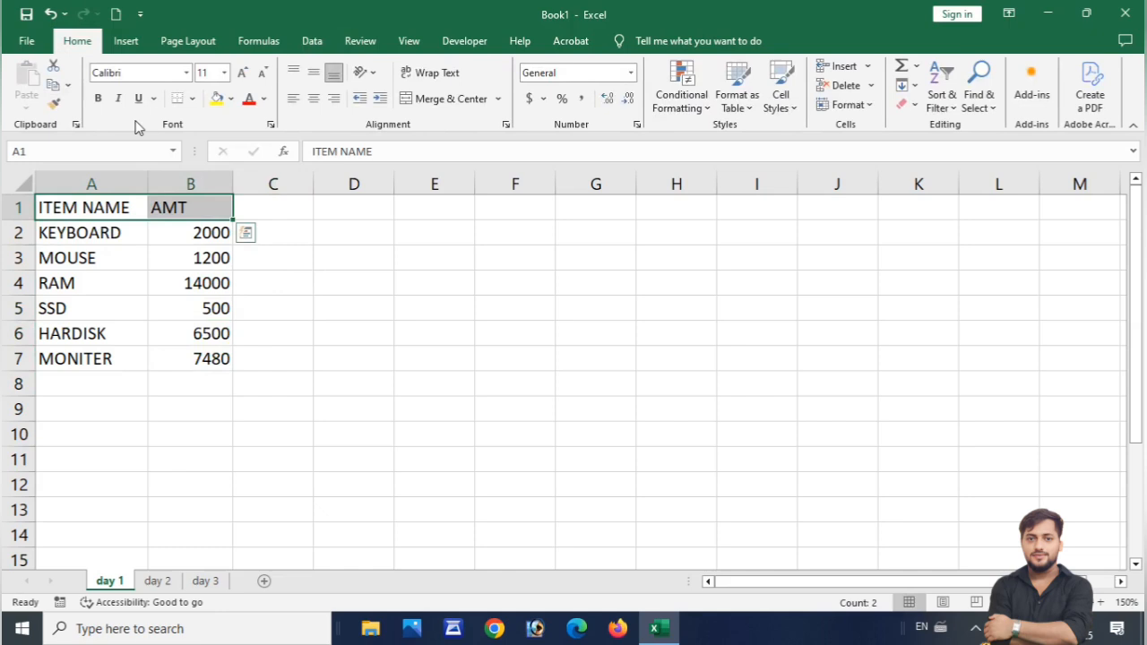
{"action": "left_click", "coordinate": [218, 99]}
{"action": "left_click", "coordinate": [353, 252]}
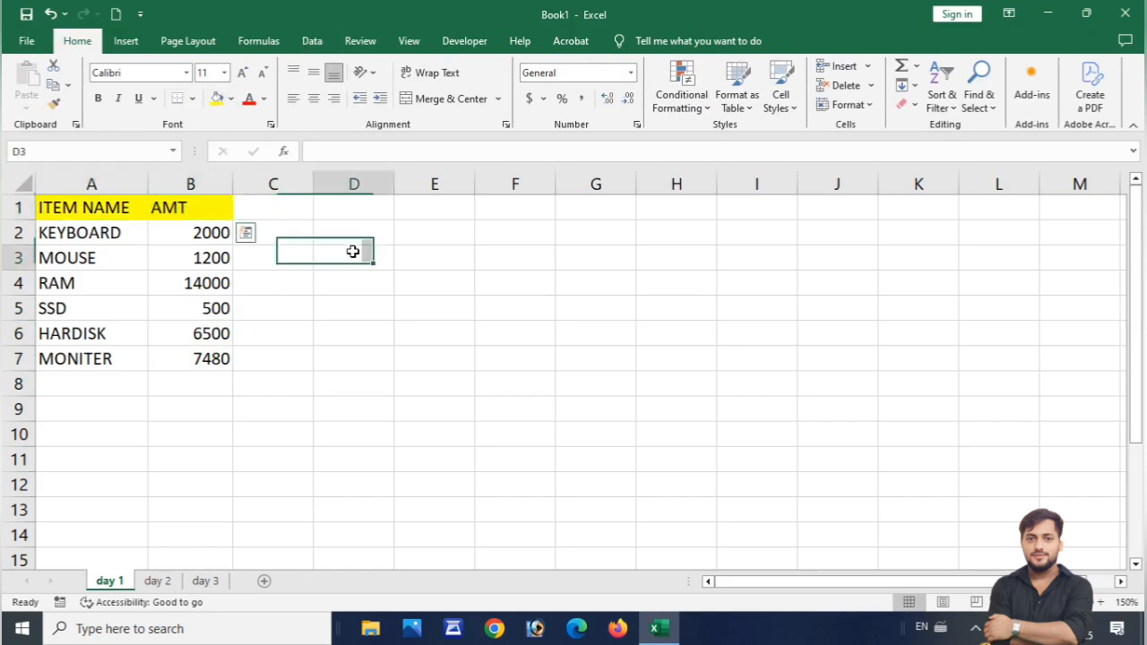
Apply all borders to the table range A1:B7 on the day 1 sheet.
{"action": "left_click_drag", "start_coordinate": [116, 210], "coordinate": [226, 360]}
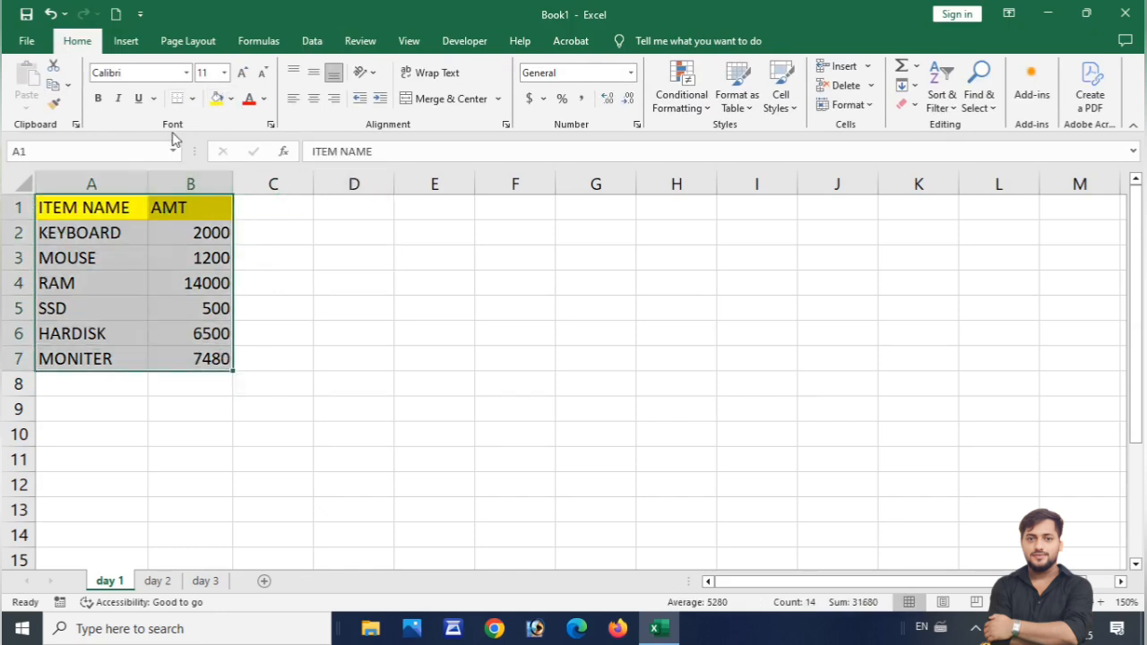
{"action": "left_click", "coordinate": [191, 98]}
{"action": "left_click", "coordinate": [224, 244]}
{"action": "left_click", "coordinate": [369, 277]}
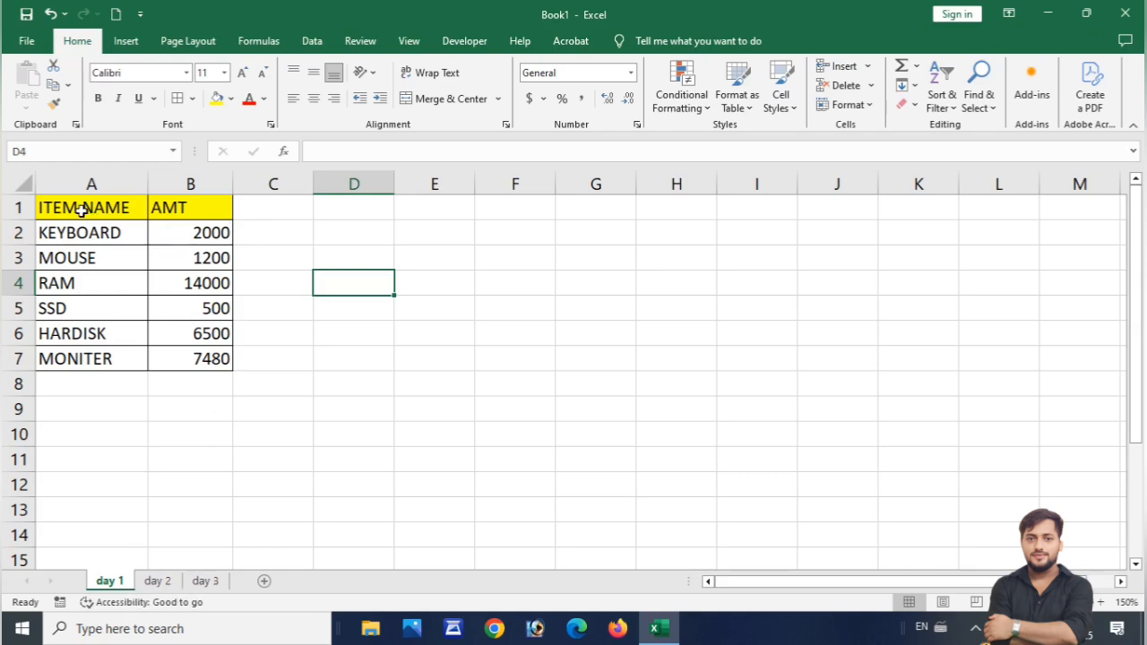
Copy the table A1:B7 from the day 1 sheet and paste it at A1 of the day 2 sheet.
{"action": "left_click_drag", "start_coordinate": [84, 209], "coordinate": [188, 365]}
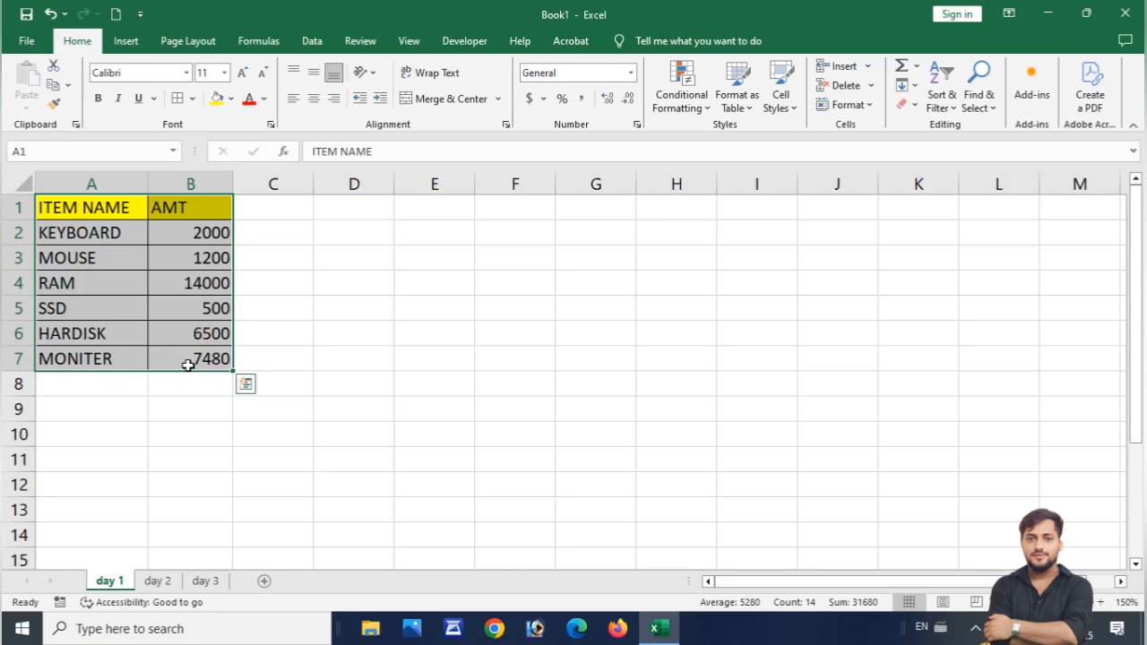
{"action": "key", "text": "ctrl+c"}
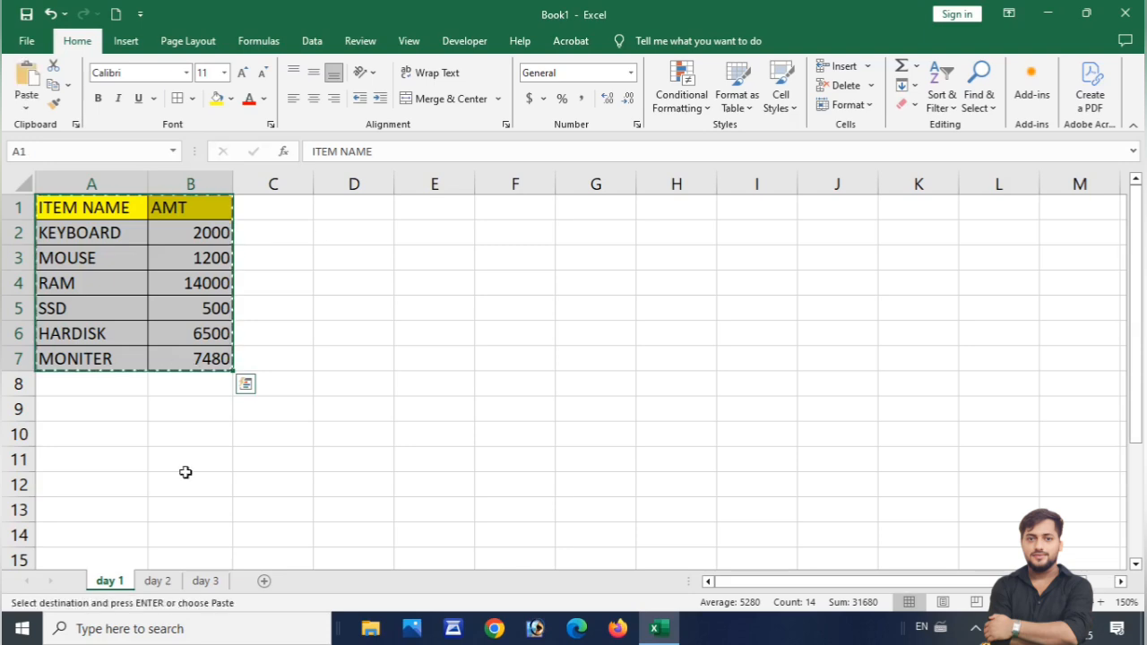
{"action": "left_click", "coordinate": [157, 582]}
{"action": "key", "text": "ctrl+v"}
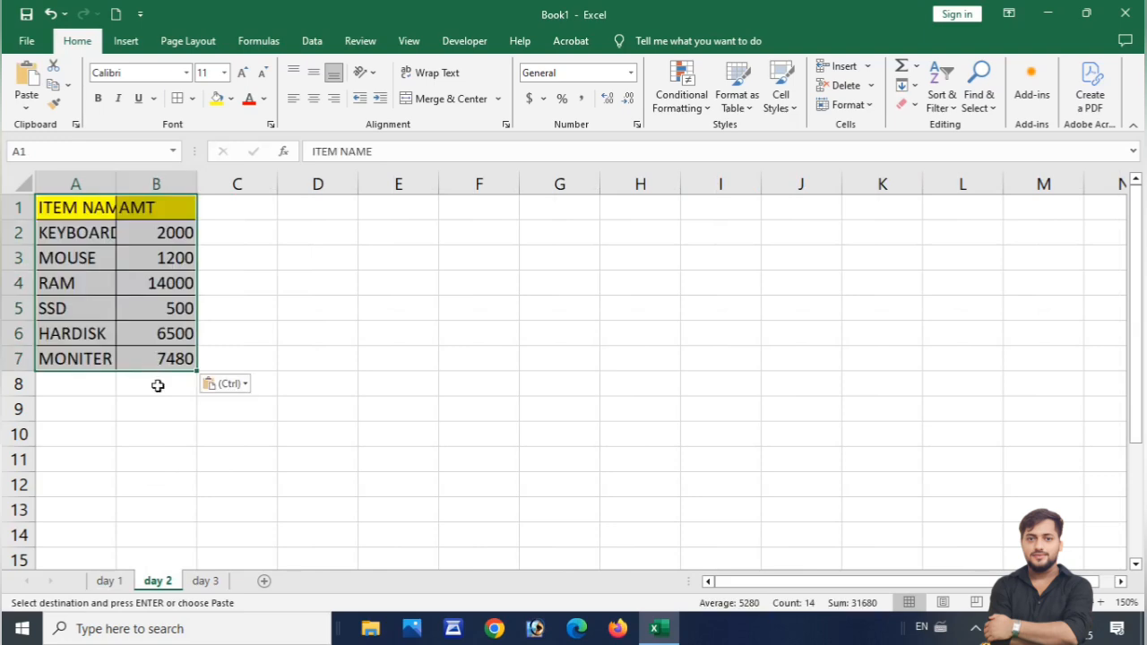
Paste the copied table at A1 of the day 3 sheet and widen column A to fit its contents.
{"action": "left_click", "coordinate": [205, 582]}
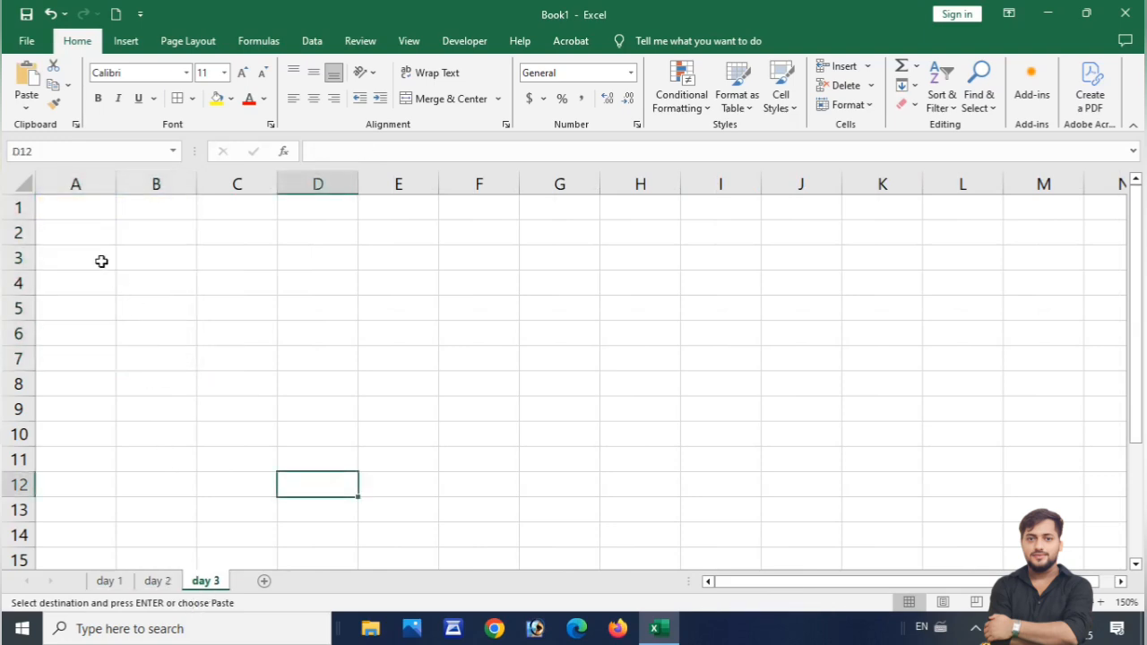
{"action": "left_click", "coordinate": [71, 207]}
{"action": "key", "text": "ctrl+v"}
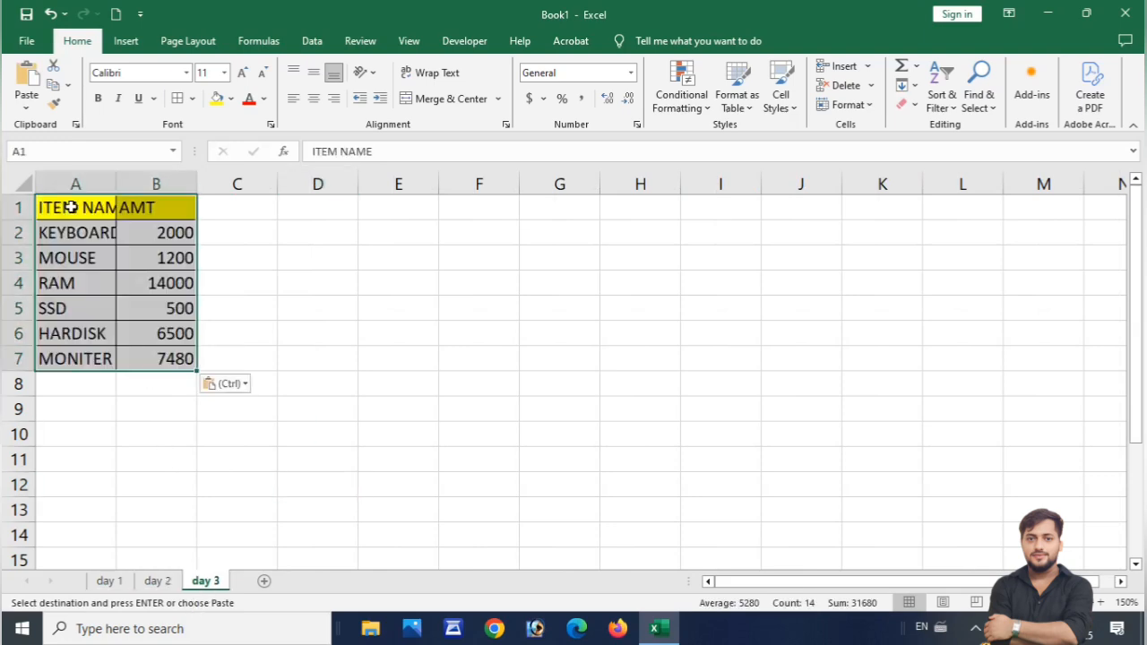
{"action": "key", "text": "ctrl"}
{"action": "key", "text": "Escape"}
{"action": "double_click", "coordinate": [117, 184]}
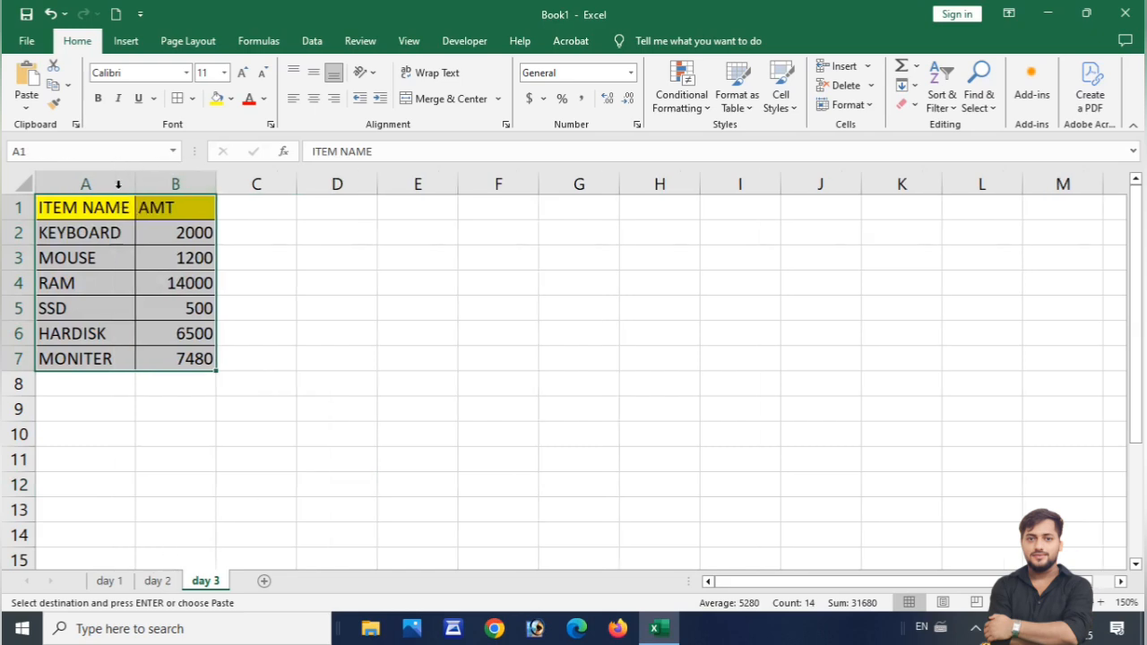
Change the KEYBOARD, MOUSE and RAM amounts on the day 3 sheet to 4000, 1520 and 6540.
{"action": "left_click", "coordinate": [193, 239]}
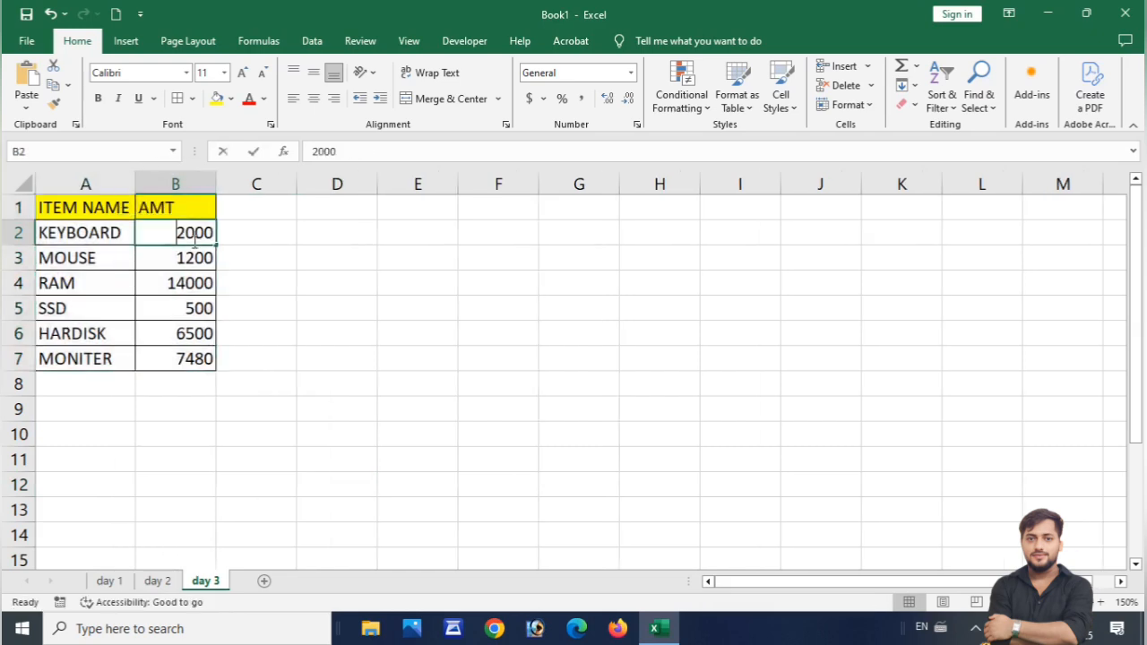
{"action": "type", "text": "4000"}
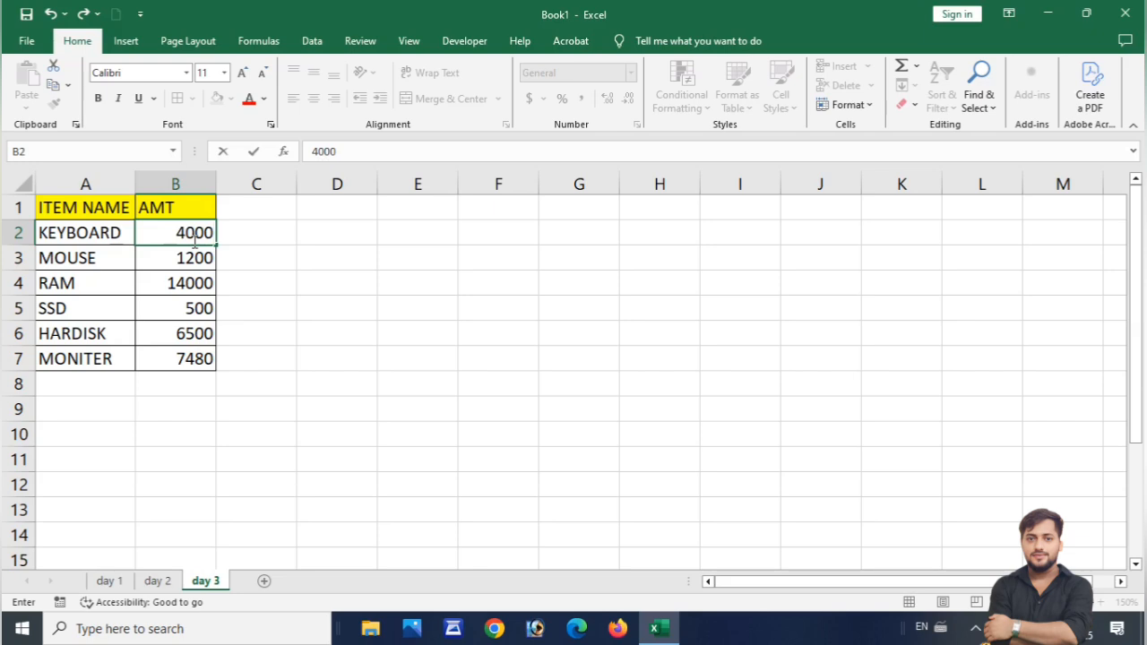
{"action": "key", "text": "Return"}
{"action": "type", "text": "1520"}
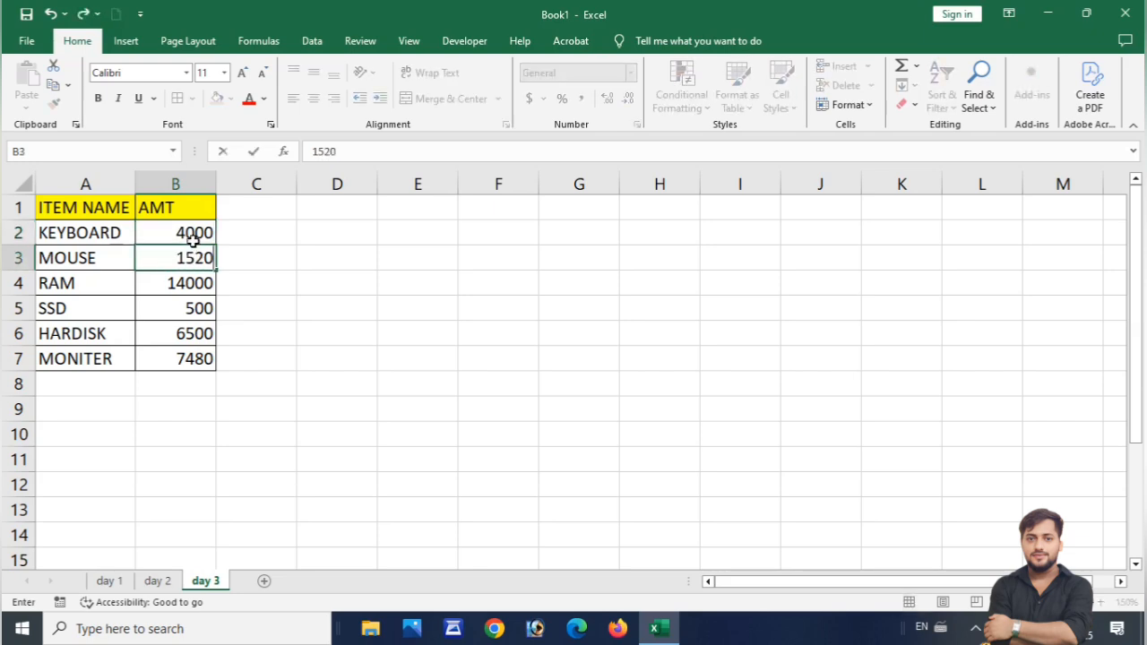
{"action": "key", "text": "Return"}
{"action": "type", "text": "6540"}
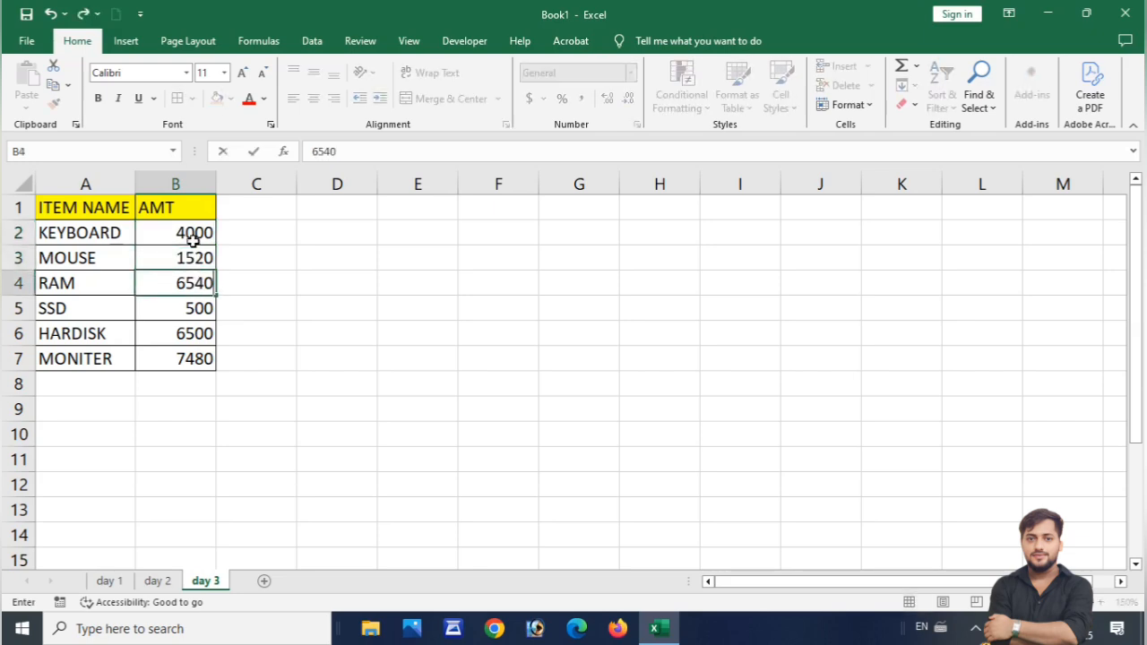
{"action": "key", "text": "Return"}
Change the SSD, HARDISK and MONITER amounts on the day 3 sheet to 856, 856 and 5255.
{"action": "type", "text": "856"}
{"action": "key", "text": "Return"}
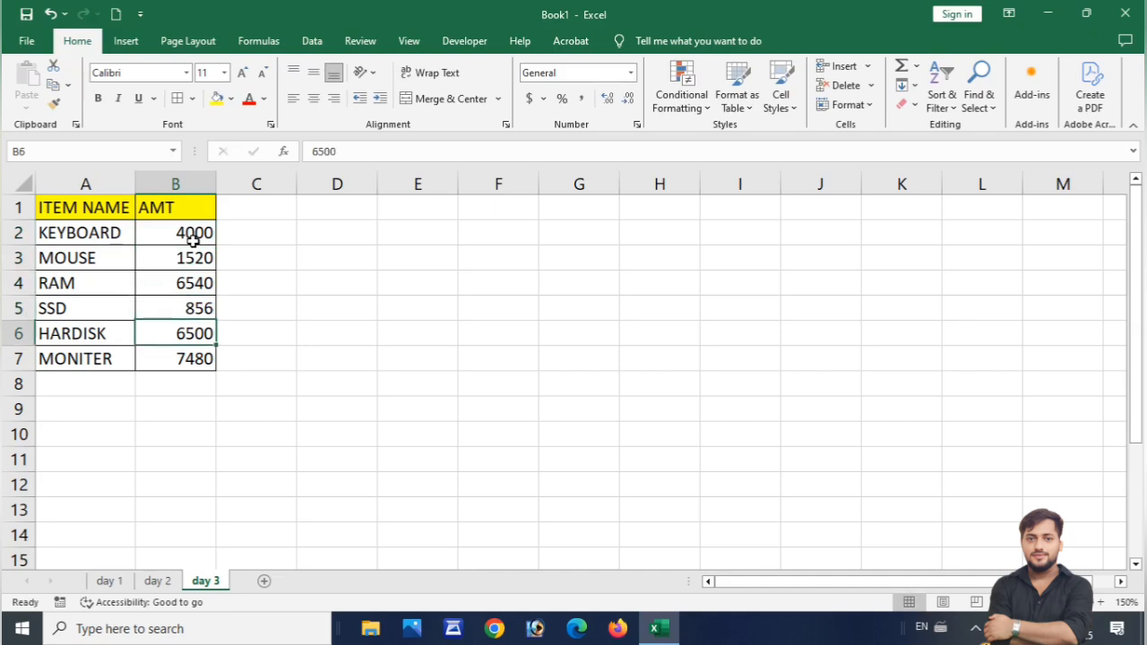
{"action": "type", "text": "856"}
{"action": "key", "text": "Return"}
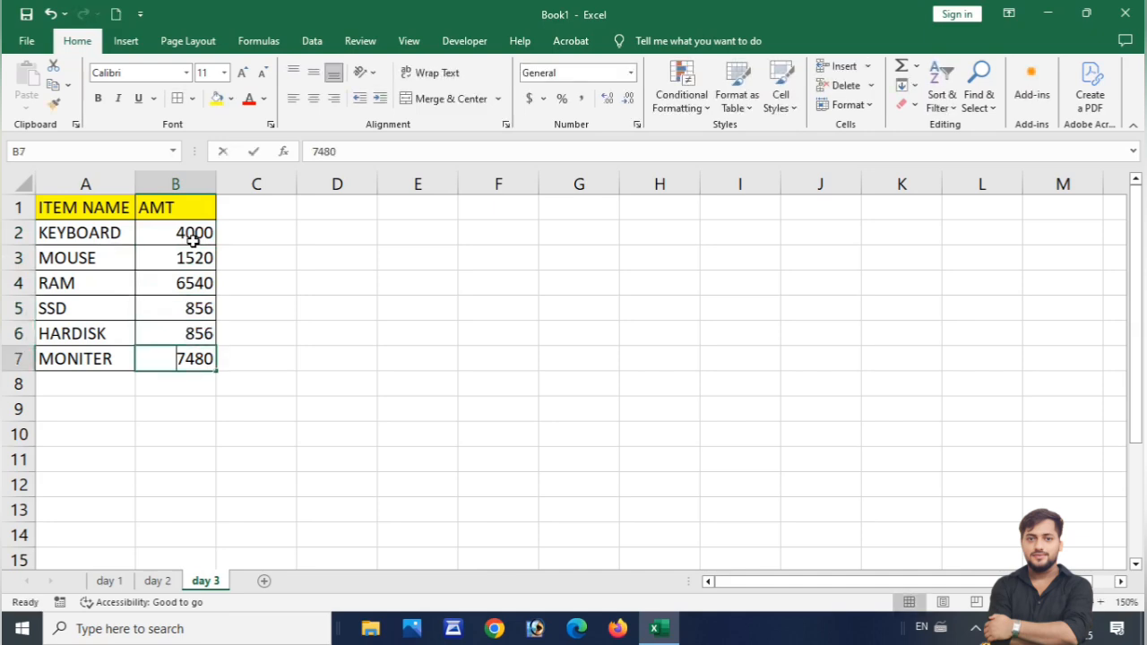
{"action": "type", "text": "5255"}
{"action": "key", "text": "Return"}
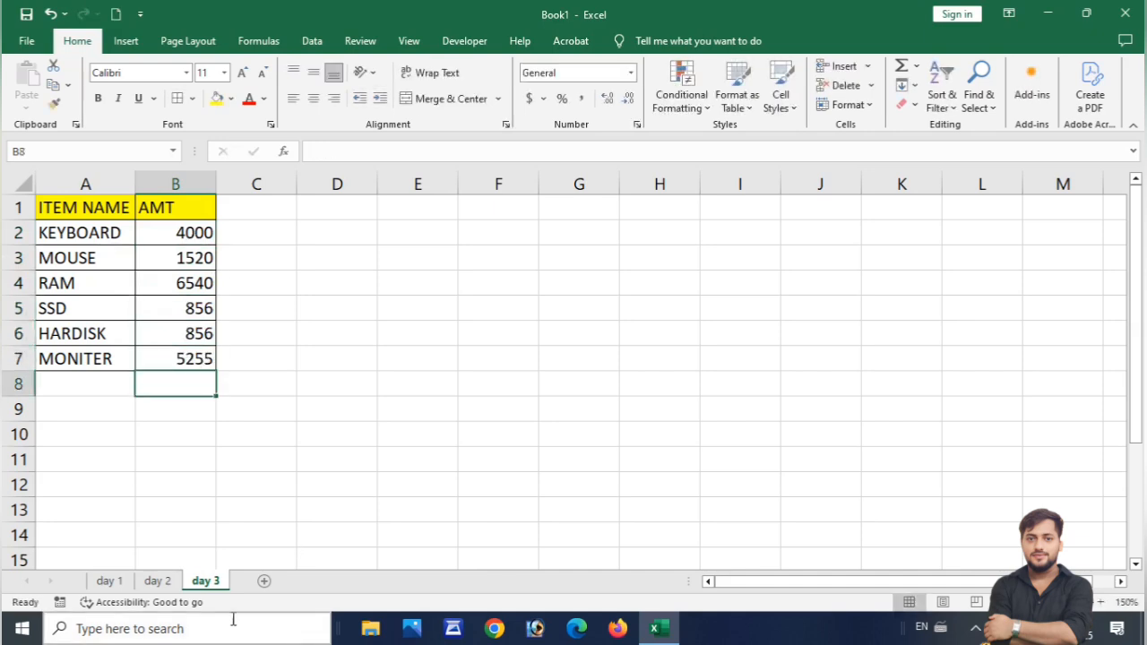
On the day 2 sheet, widen column A and set the KEYBOARD, MOUSE and RAM amounts to 785, 456 and 2525.
{"action": "left_click", "coordinate": [158, 581]}
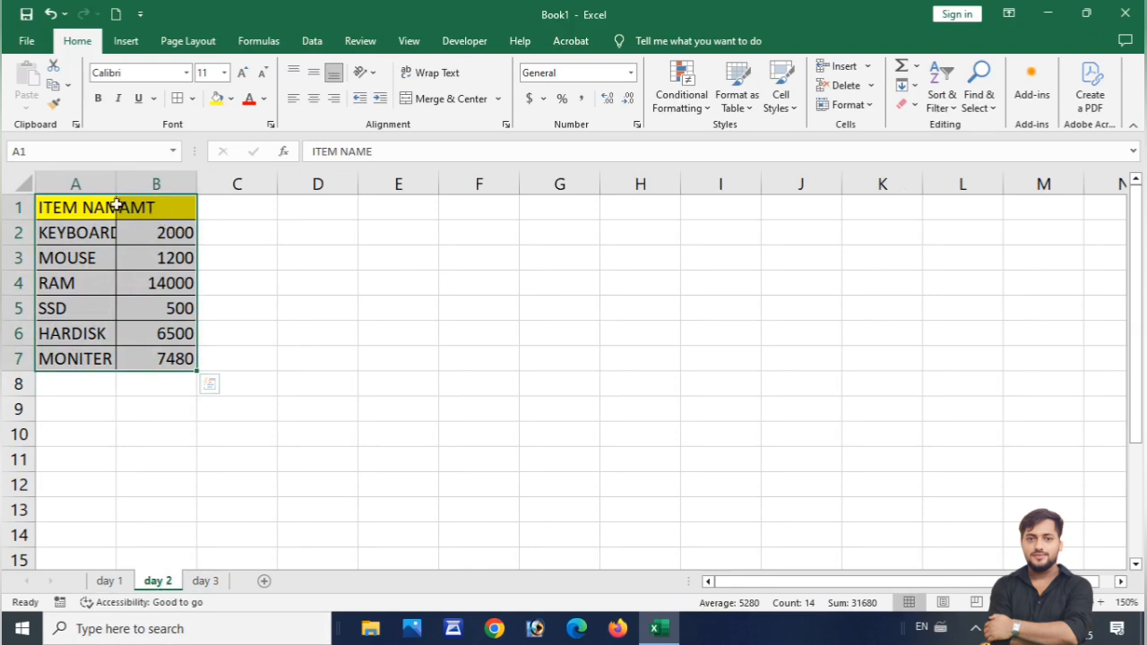
{"action": "left_click_drag", "start_coordinate": [115, 184], "coordinate": [137, 184]}
{"action": "left_click", "coordinate": [199, 226]}
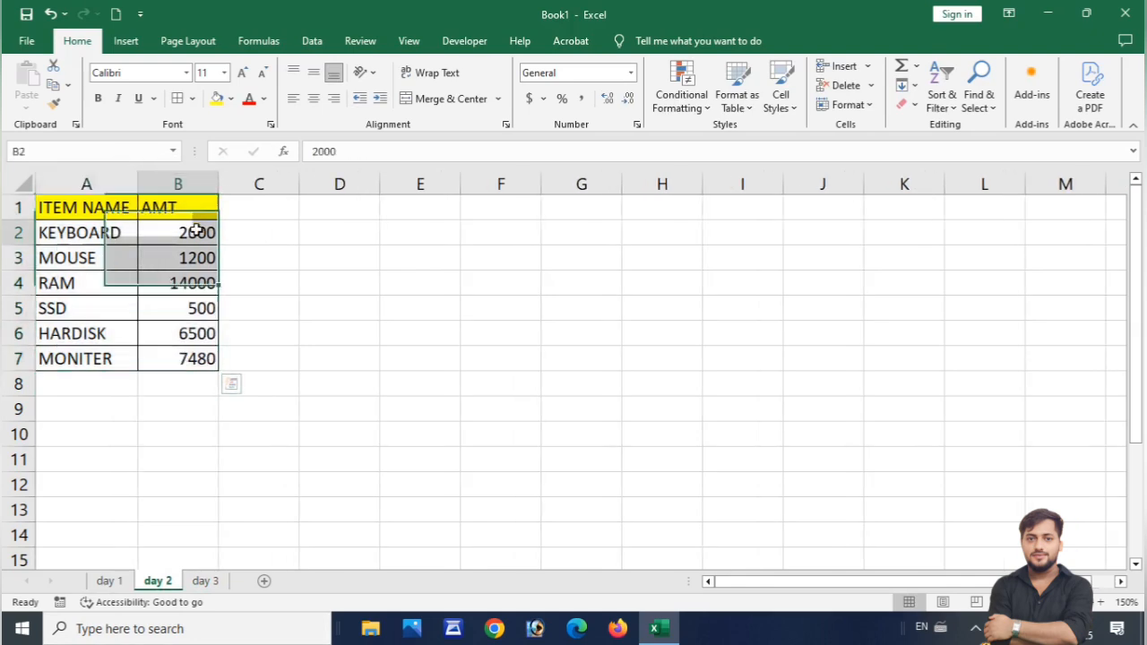
{"action": "type", "text": "785"}
{"action": "key", "text": "Return"}
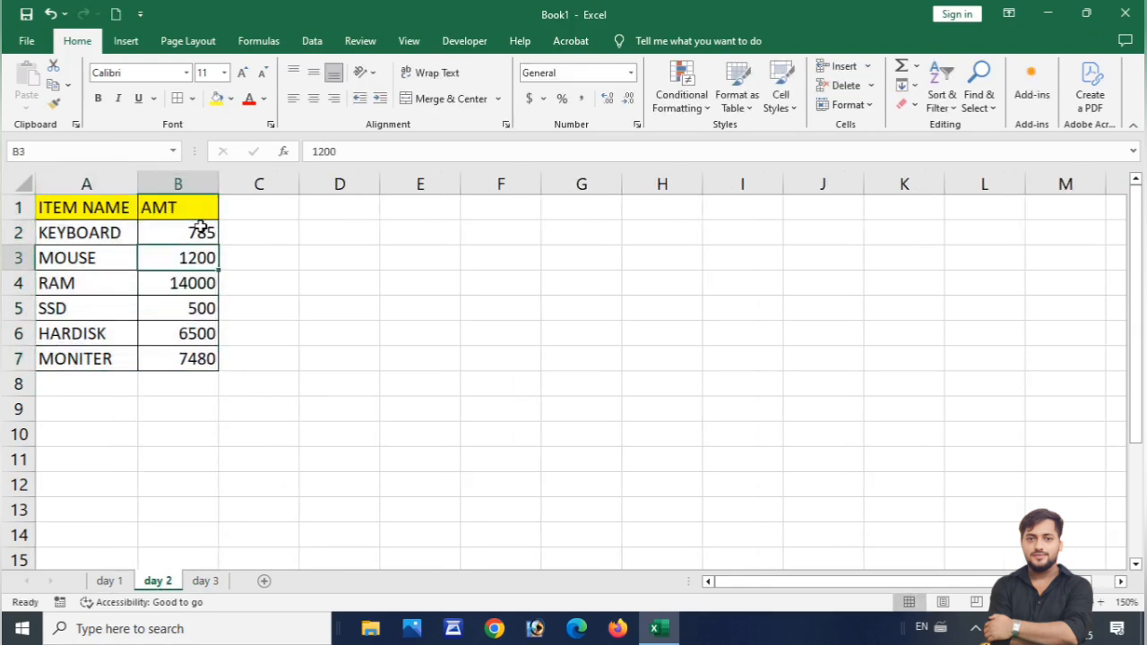
{"action": "type", "text": "456"}
{"action": "key", "text": "Return"}
{"action": "type", "text": "2525"}
{"action": "key", "text": "Return"}
Set the SSD, HARDISK and MONITER amounts on the day 2 sheet to 225, 856 and 555.
{"action": "type", "text": "225"}
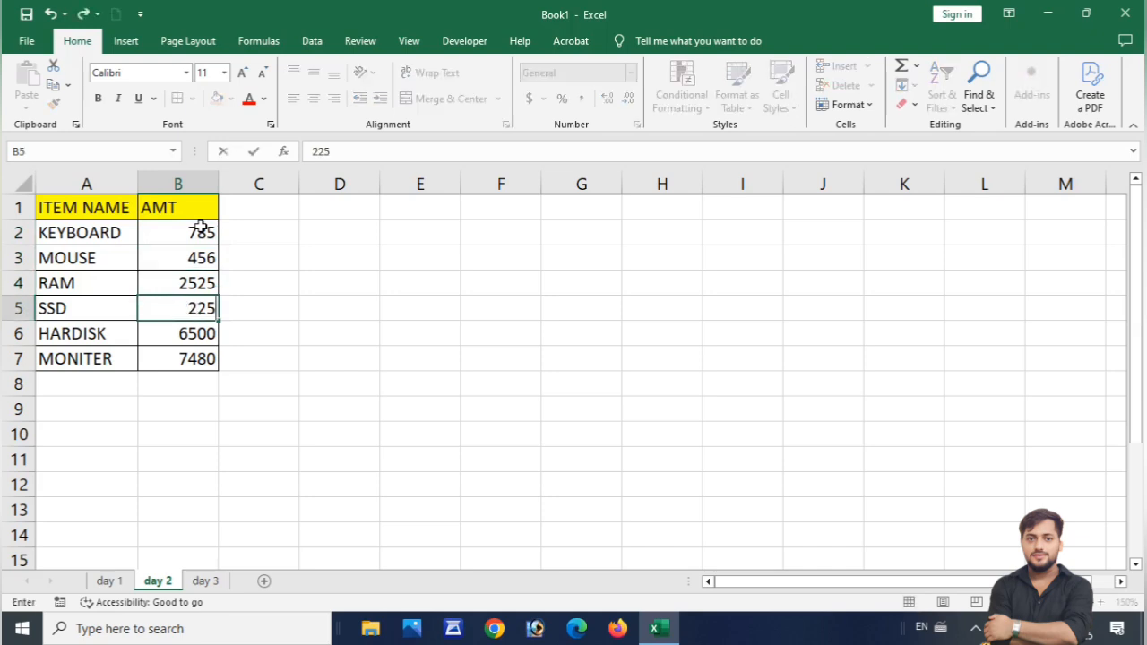
{"action": "key", "text": "Return"}
{"action": "type", "text": "856"}
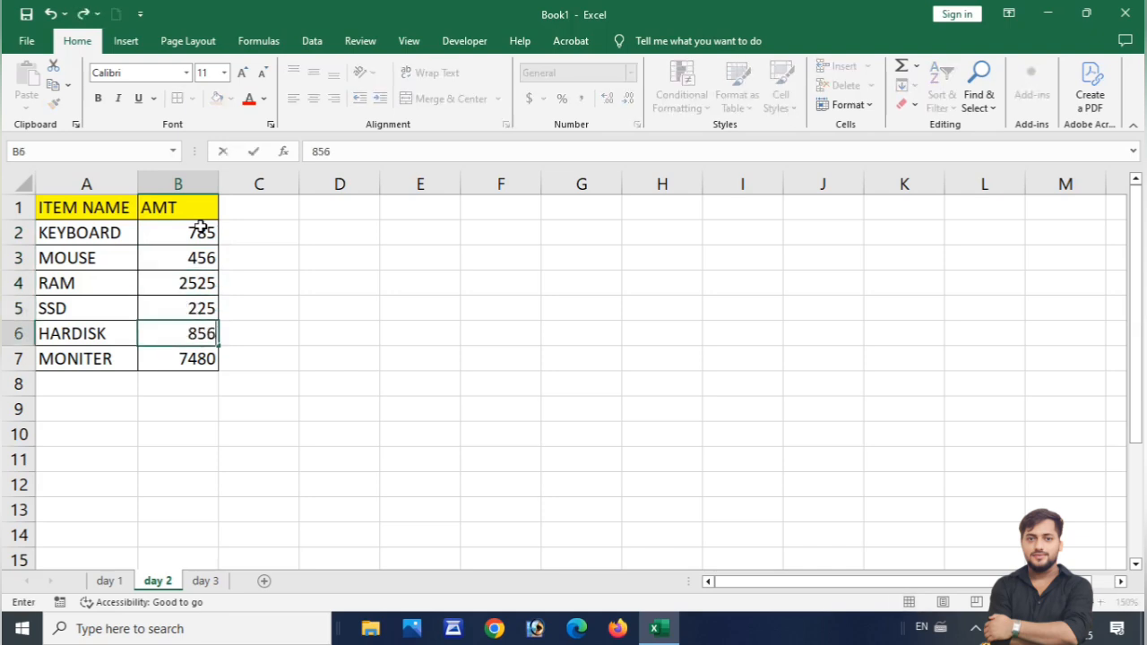
{"action": "key", "text": "Return"}
{"action": "type", "text": "555"}
{"action": "key", "text": "Return"}
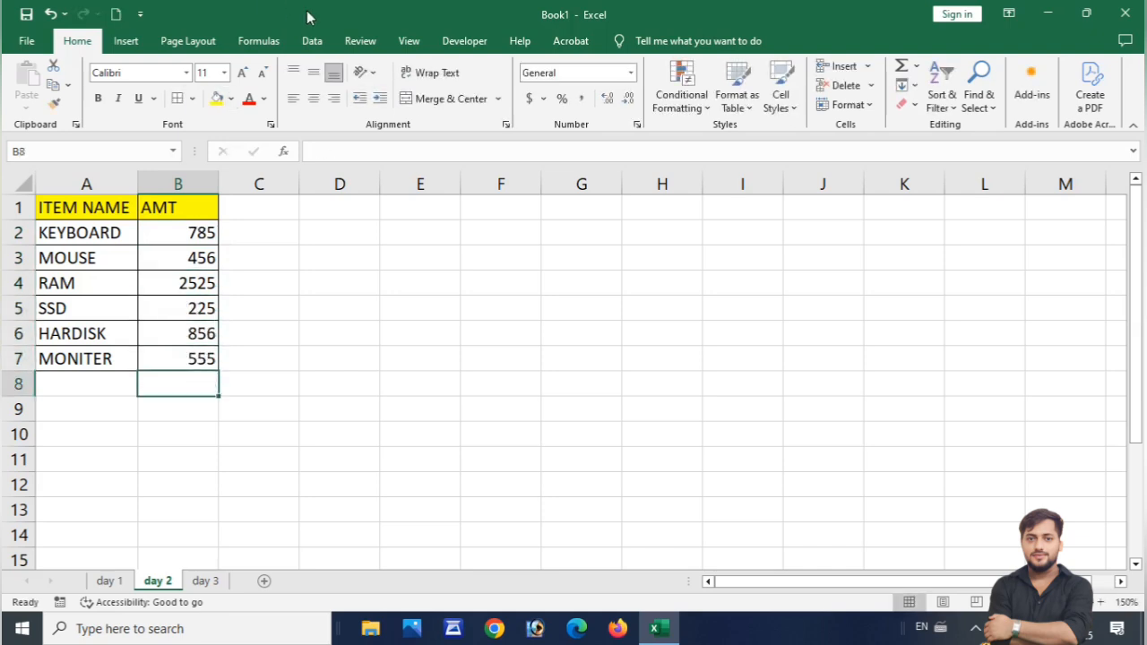
{"action": "left_click", "coordinate": [343, 406]}
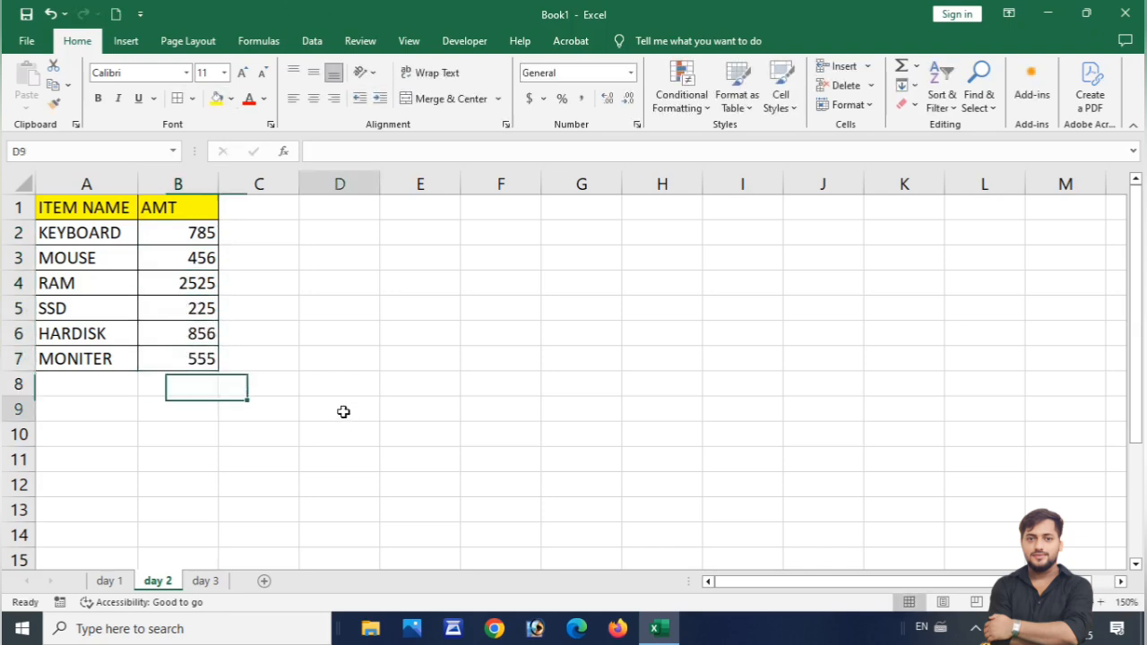
Review the item amounts on the day 1, day 2 and day 3 sheets and dismiss the MANTRA MFS110 AVDM notification.
{"action": "left_click", "coordinate": [119, 586]}
{"action": "left_click", "coordinate": [492, 383]}
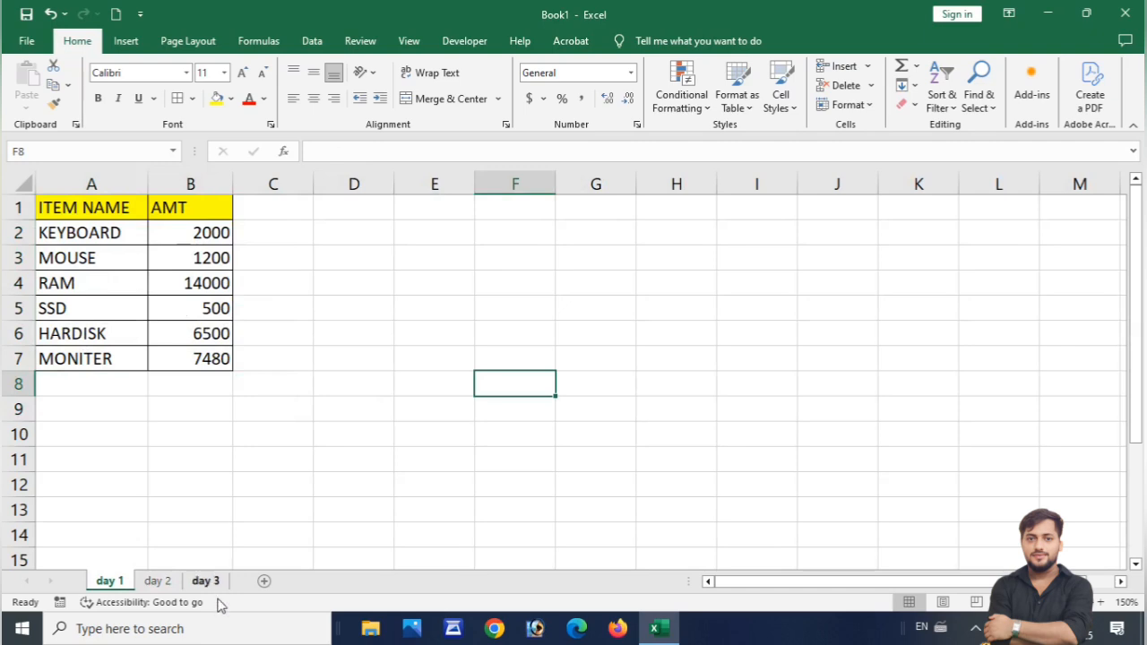
{"action": "left_click", "coordinate": [157, 580]}
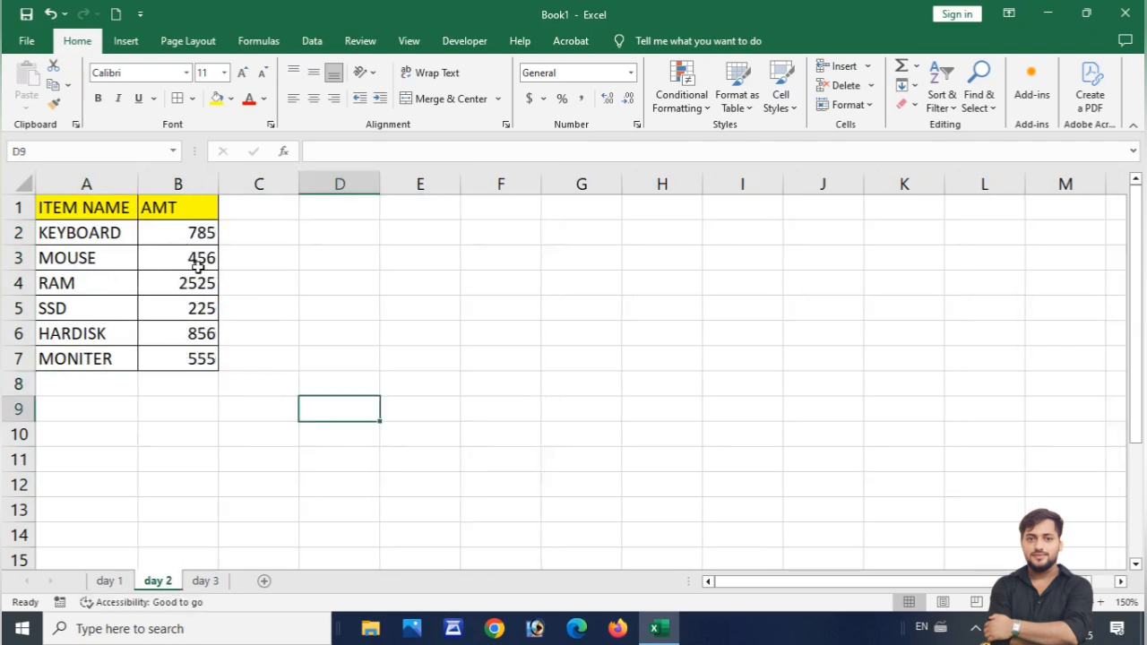
{"action": "left_click", "coordinate": [208, 581]}
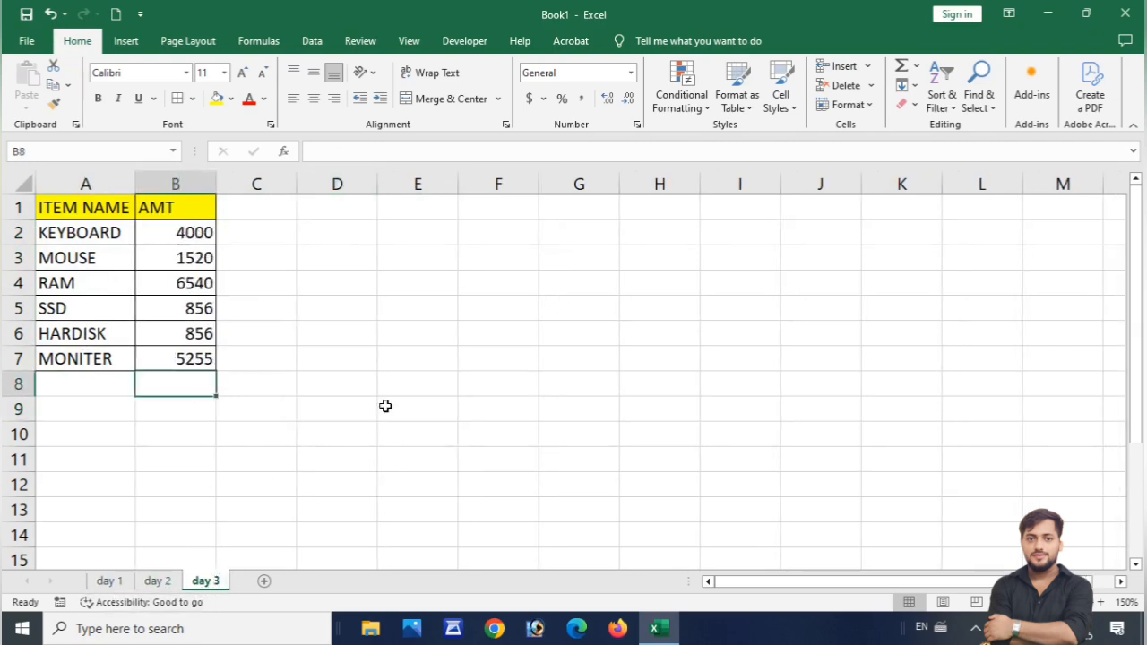
{"action": "left_click", "coordinate": [426, 360]}
{"action": "left_click", "coordinate": [105, 580]}
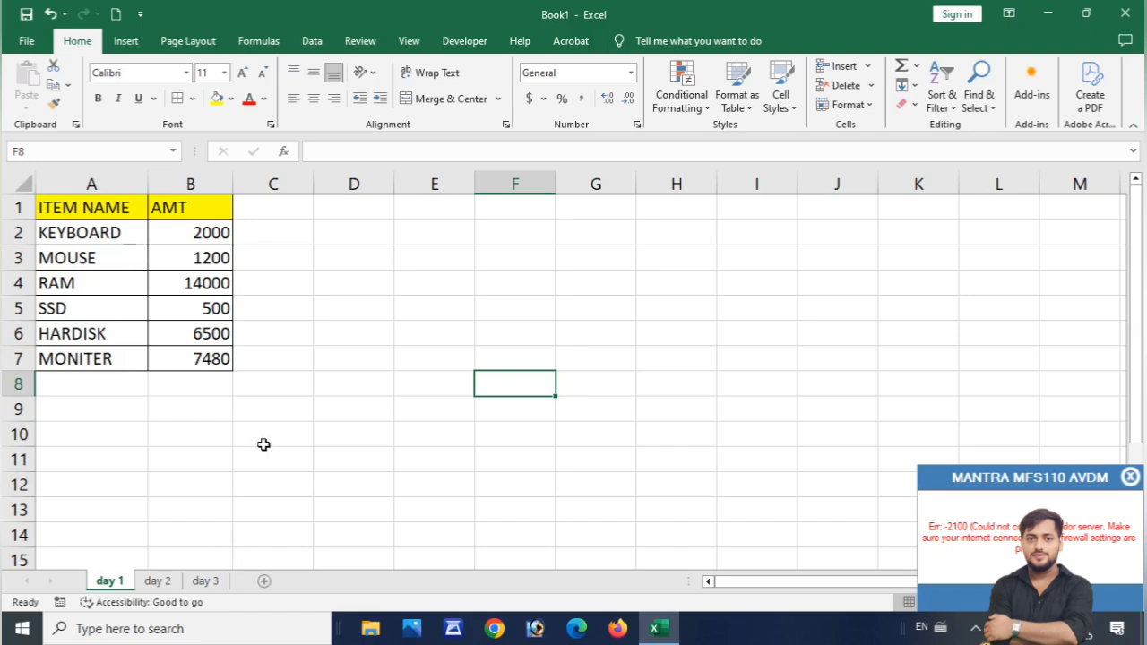
{"action": "left_click", "coordinate": [1130, 477]}
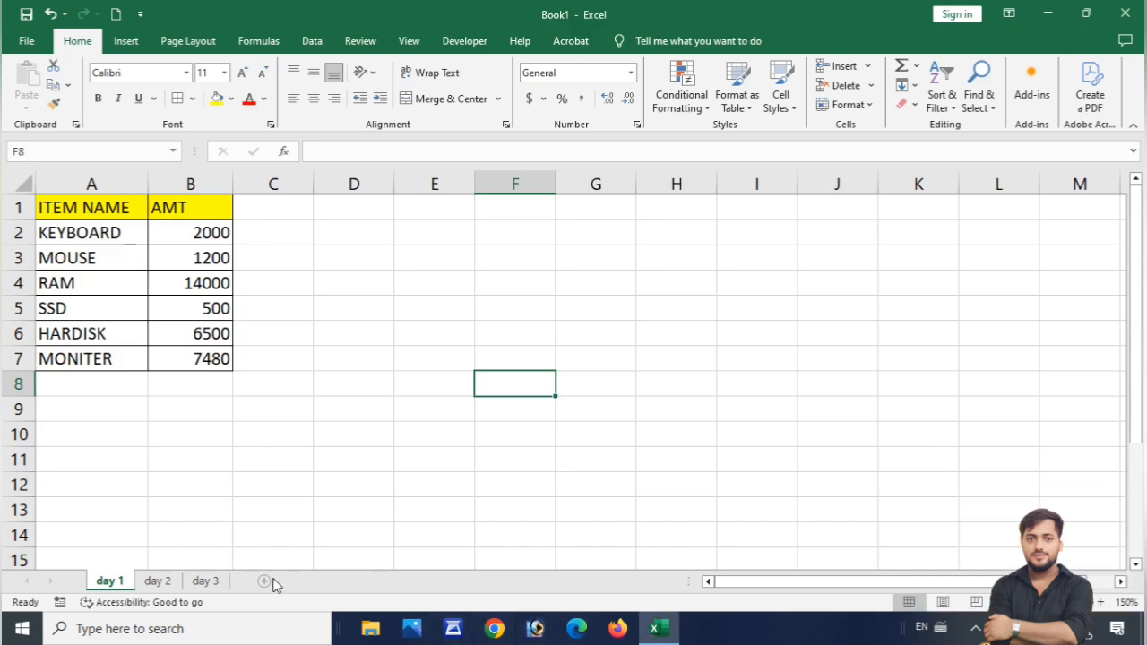
Add a new sheet after day 3 and rename it ALL IN ONE.
{"action": "left_click", "coordinate": [217, 582]}
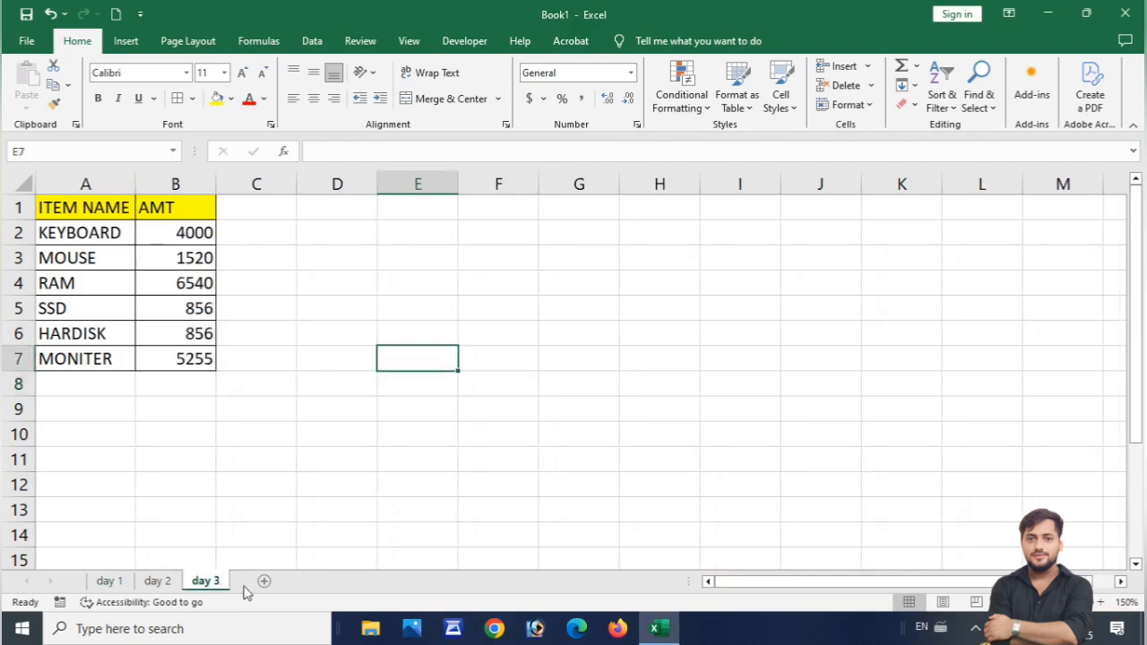
{"action": "left_click", "coordinate": [261, 583]}
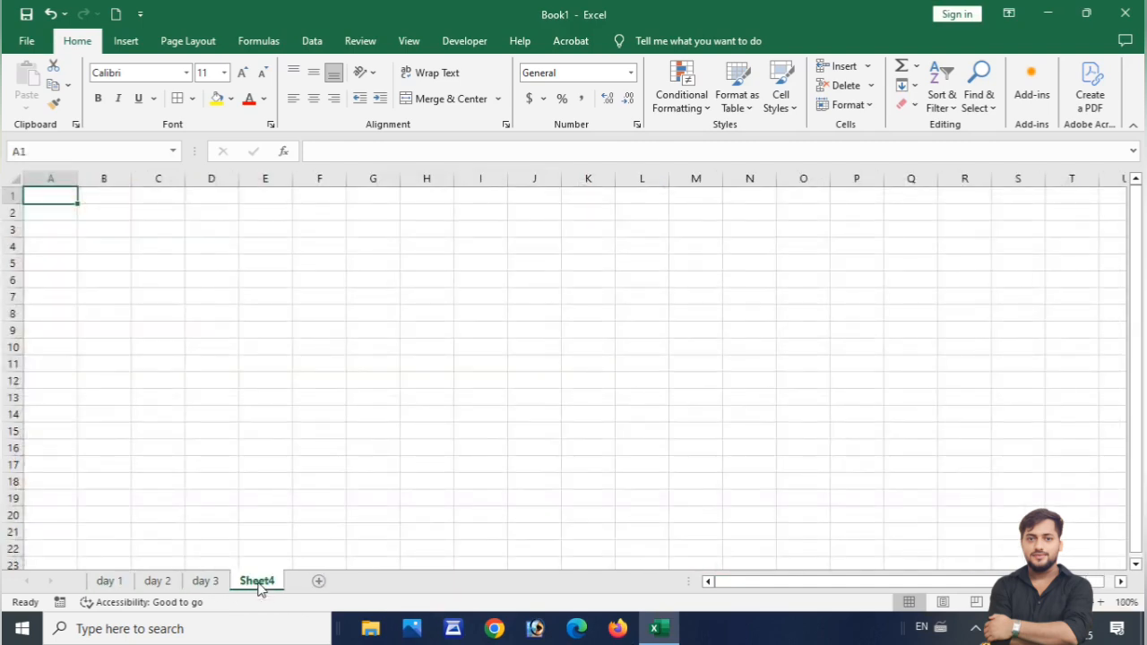
{"action": "right_click", "coordinate": [258, 584]}
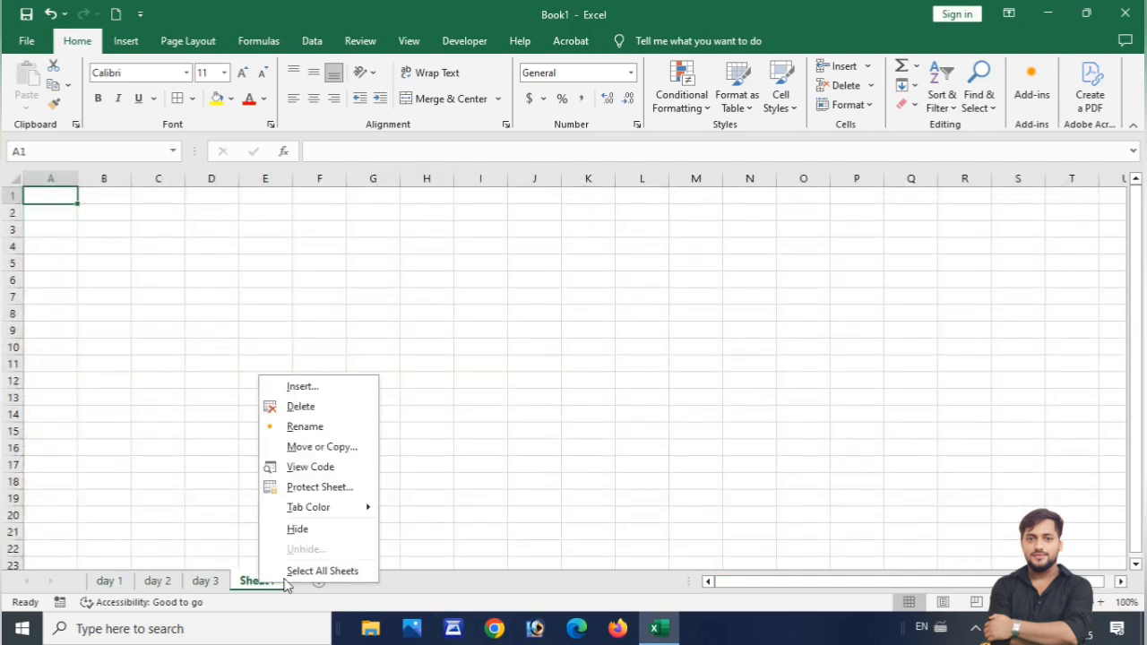
{"action": "left_click", "coordinate": [300, 425]}
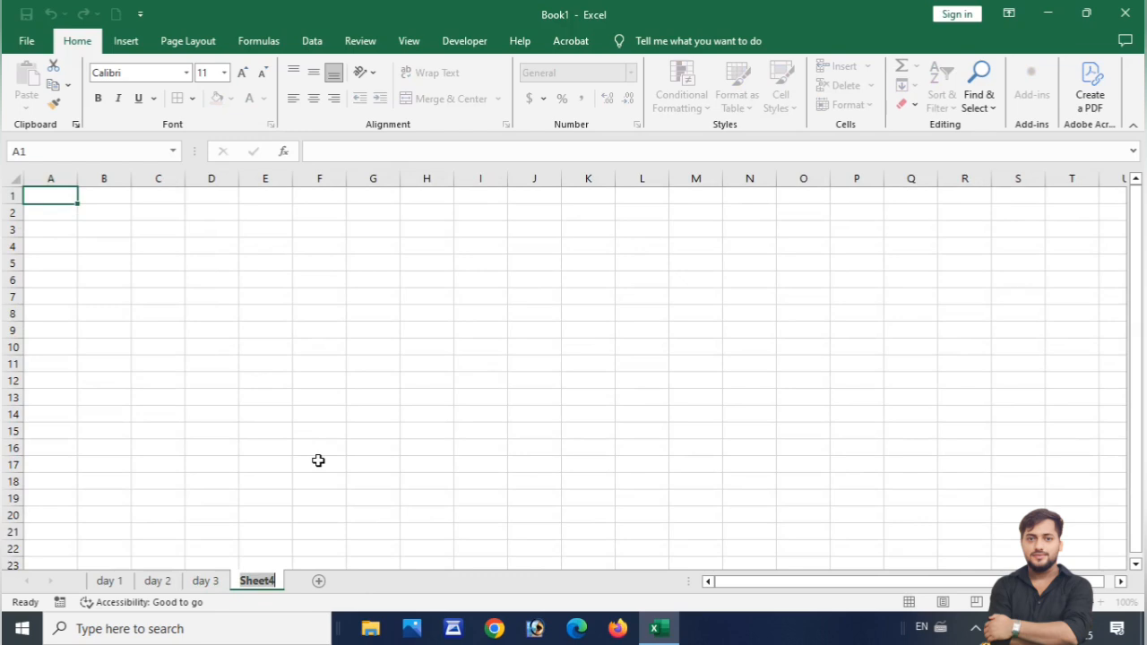
{"action": "type", "text": "ALL IN ONE"}
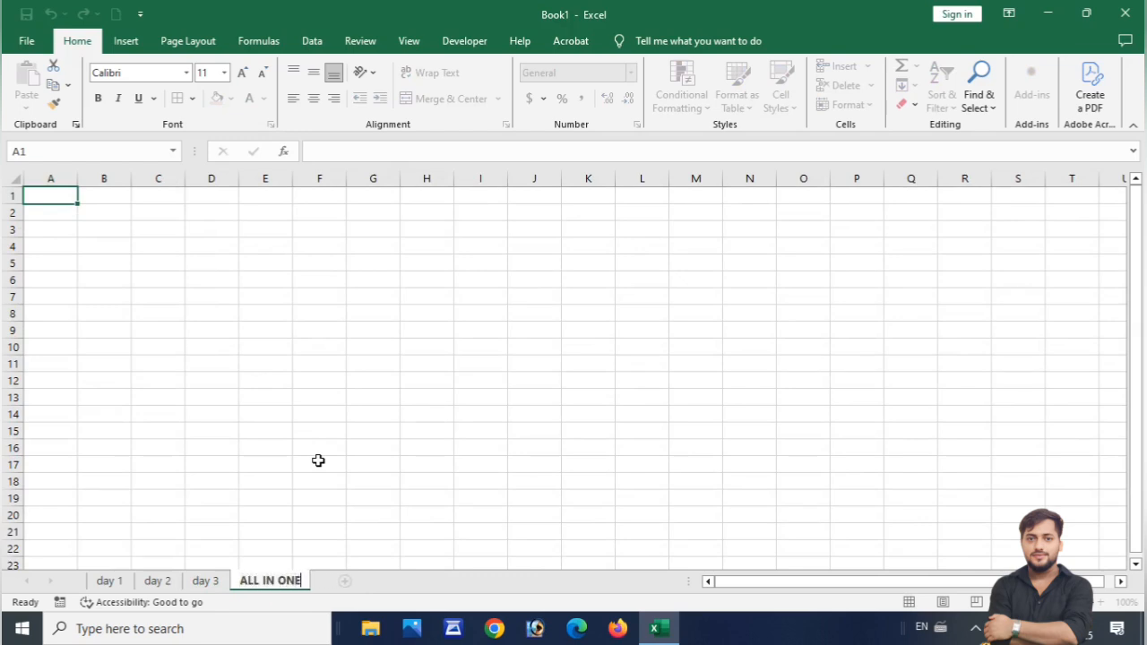
{"action": "left_click", "coordinate": [336, 527]}
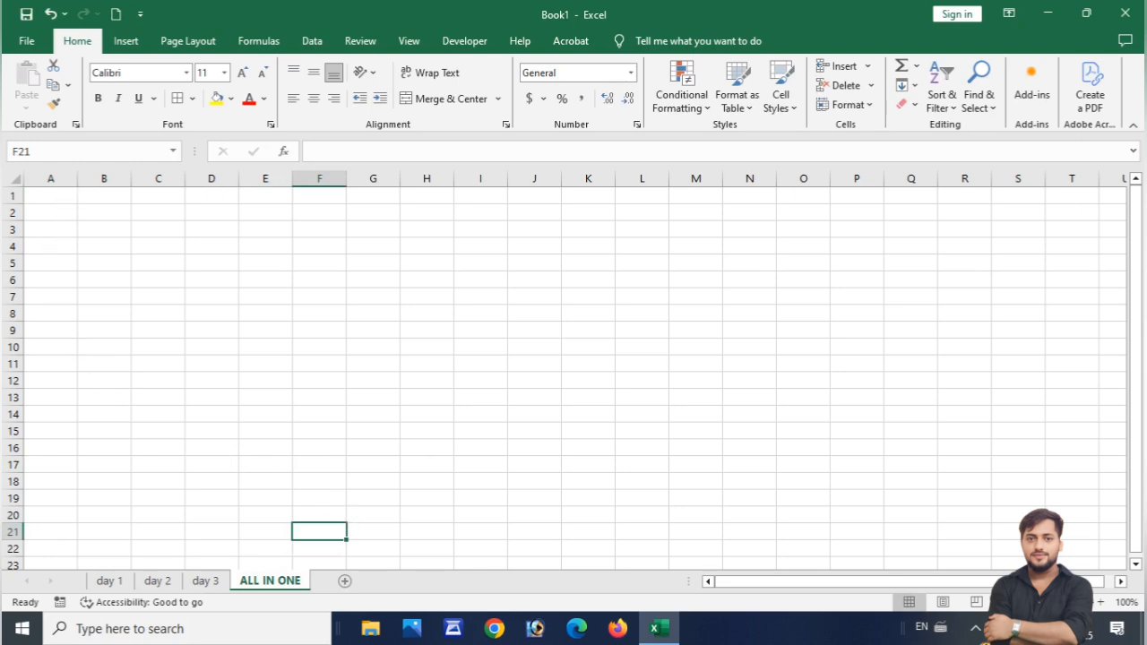
Start Consolidate from cell A1 of the ALL IN ONE sheet with Sum as the function.
{"action": "scroll", "coordinate": [35, 275], "scroll_direction": "up", "scroll_amount": 8}
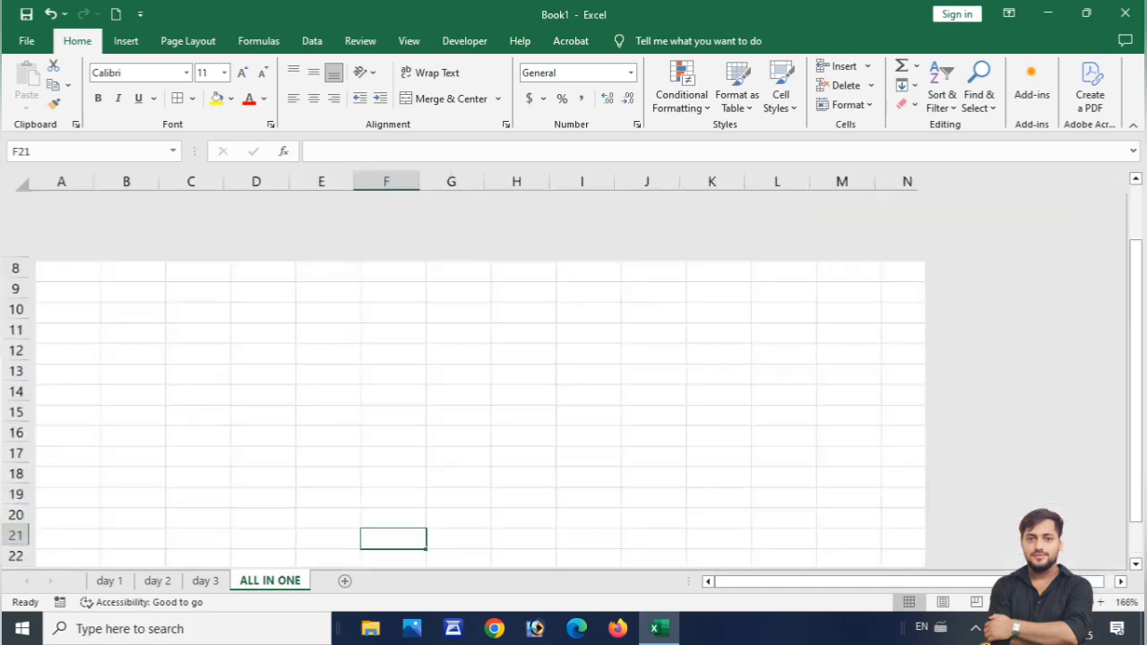
{"action": "scroll", "coordinate": [36, 275], "scroll_direction": "up", "scroll_amount": 5}
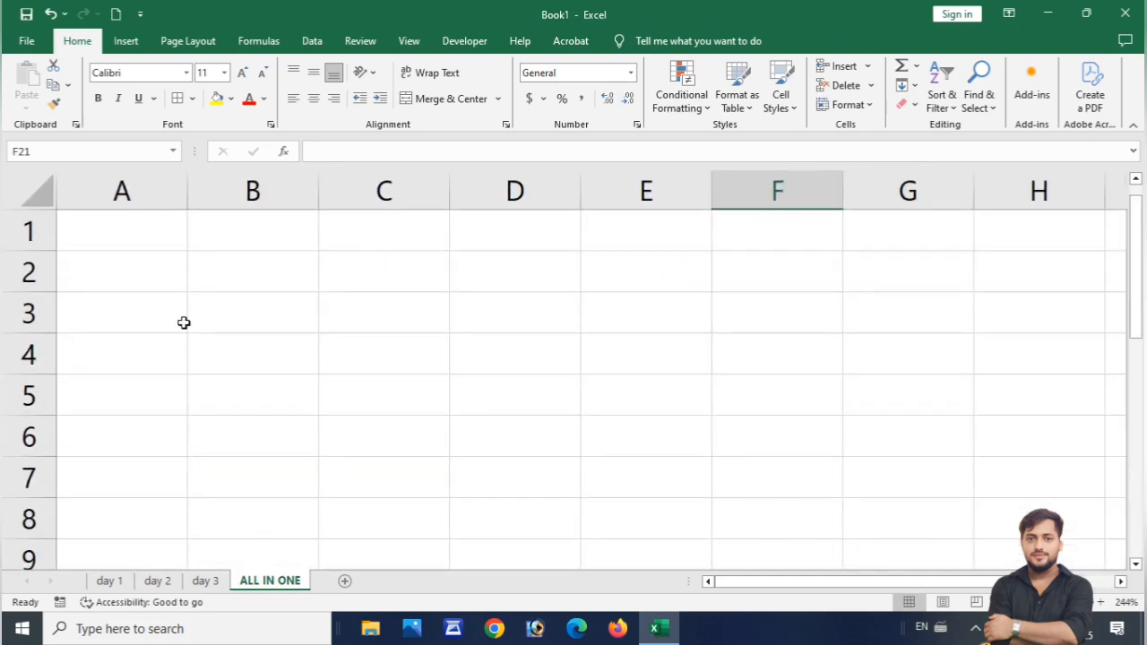
{"action": "left_click", "coordinate": [125, 234]}
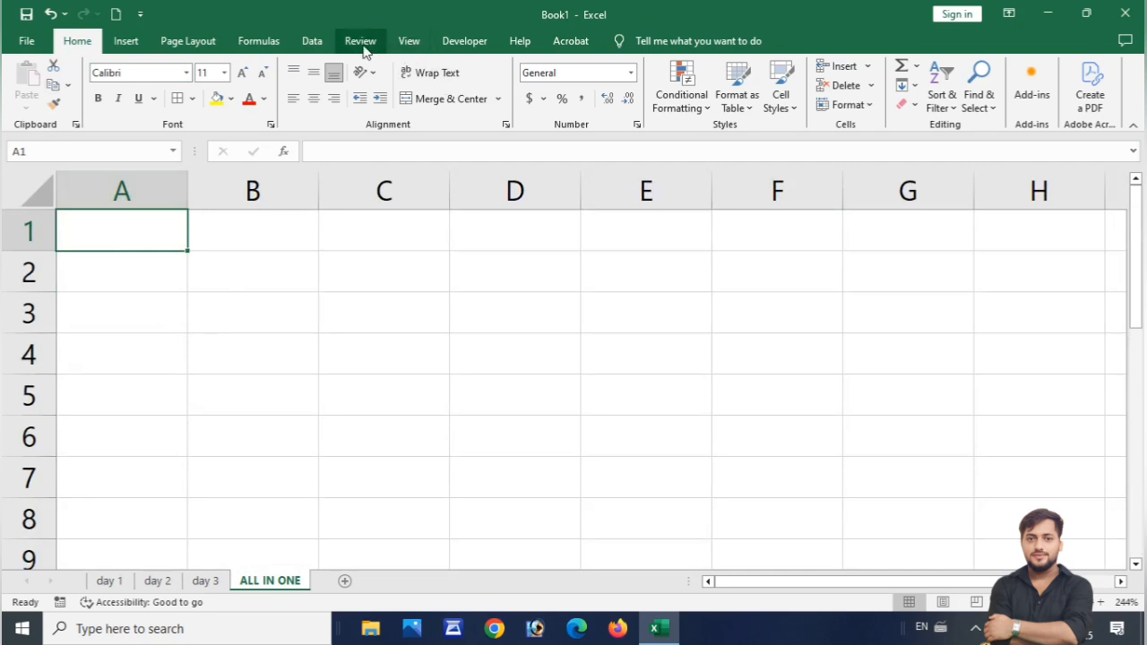
{"action": "left_click", "coordinate": [324, 44]}
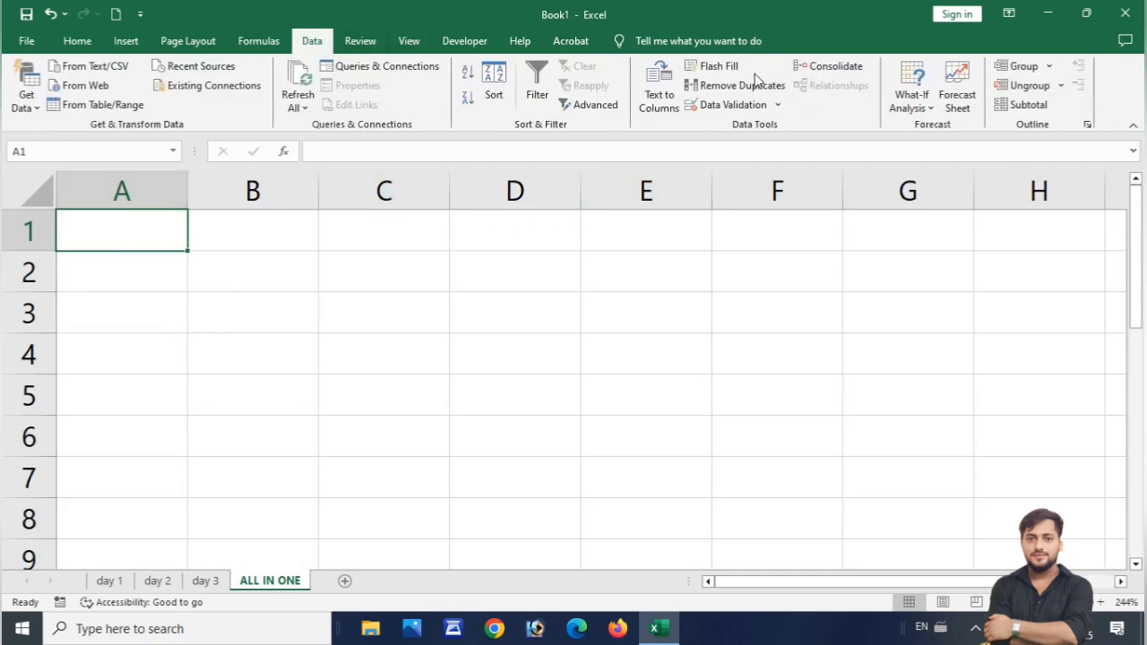
{"action": "left_click", "coordinate": [829, 71]}
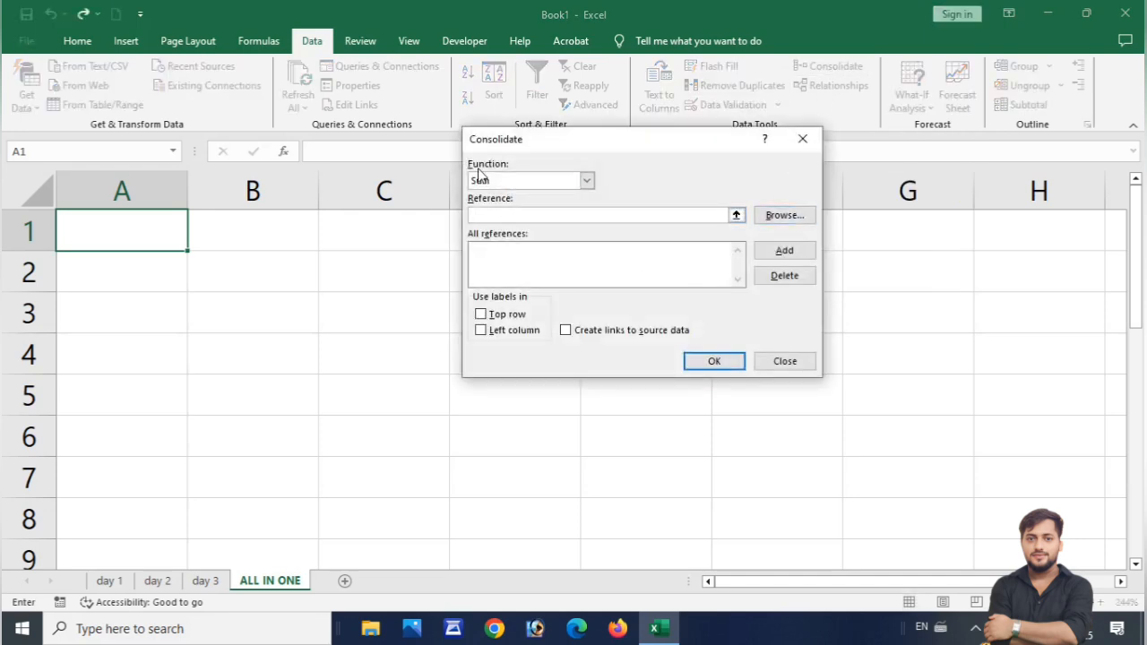
{"action": "left_click", "coordinate": [586, 183]}
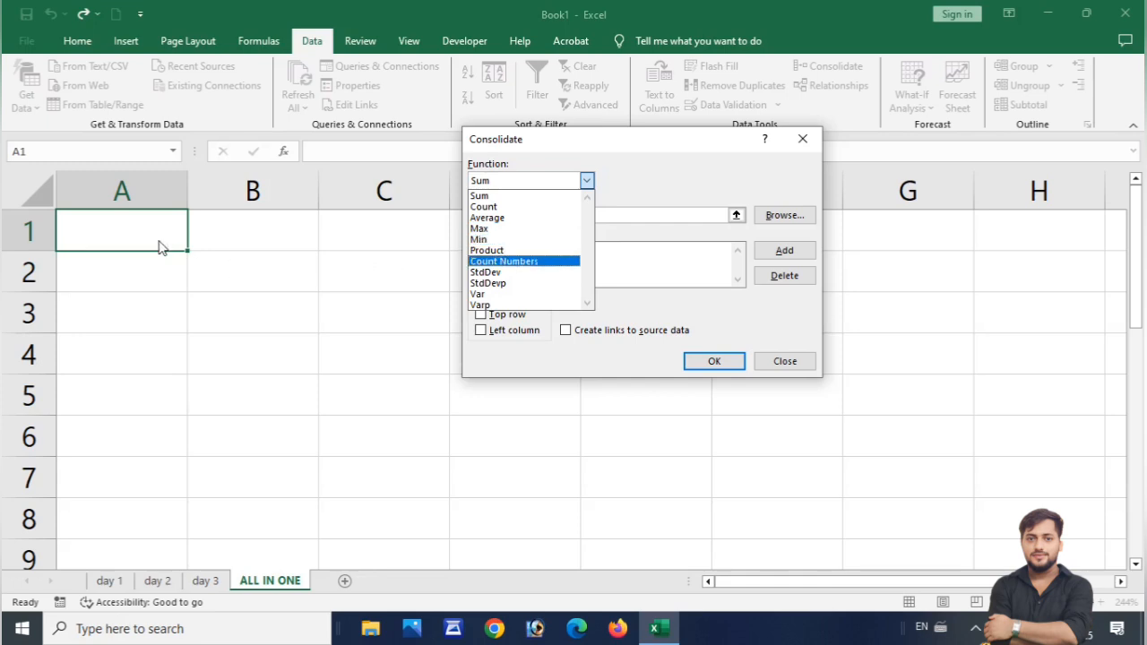
{"action": "left_click", "coordinate": [558, 197]}
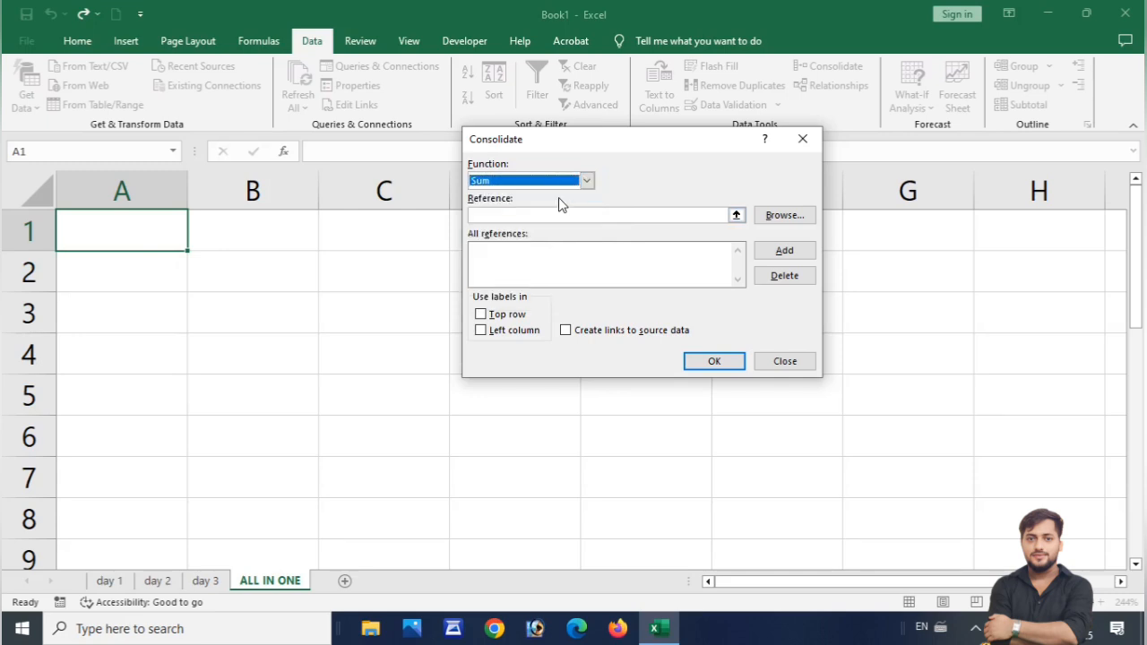
Add the range A1:B7 of the day 1 sheet to the consolidation references.
{"action": "left_click", "coordinate": [496, 218]}
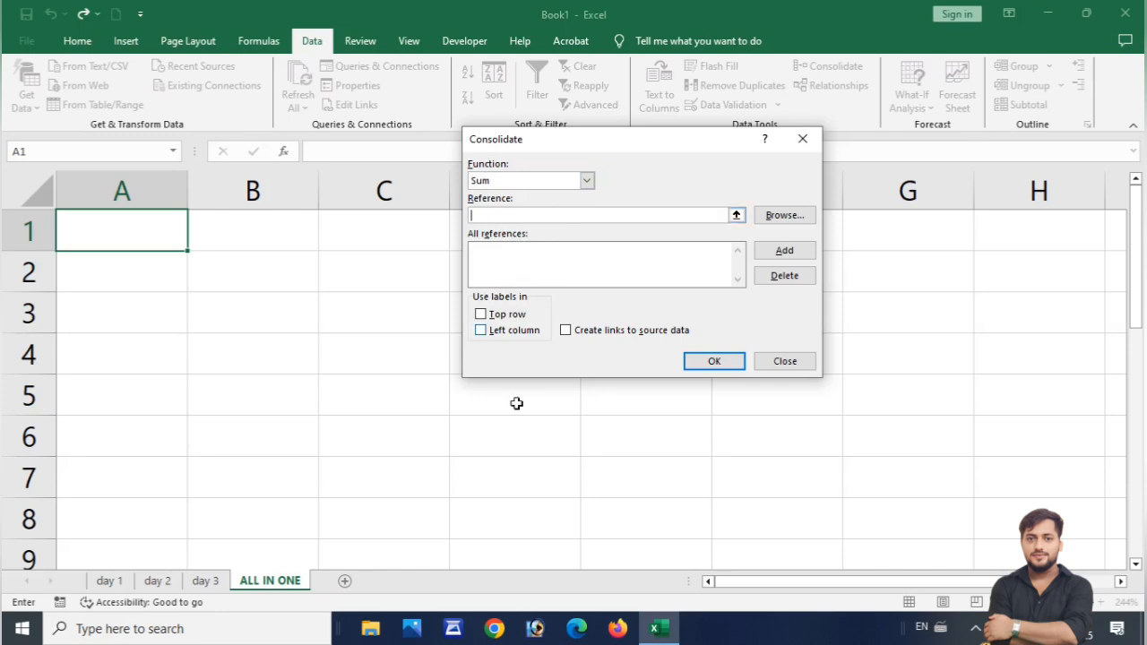
{"action": "left_click", "coordinate": [109, 582]}
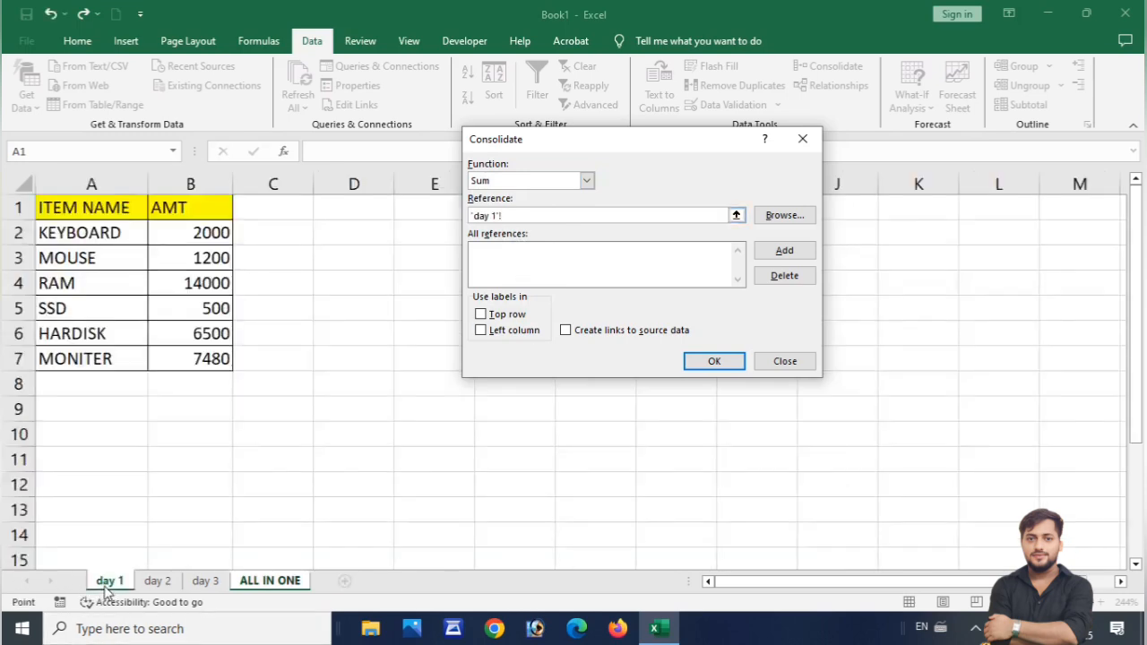
{"action": "left_click_drag", "start_coordinate": [53, 207], "coordinate": [193, 358]}
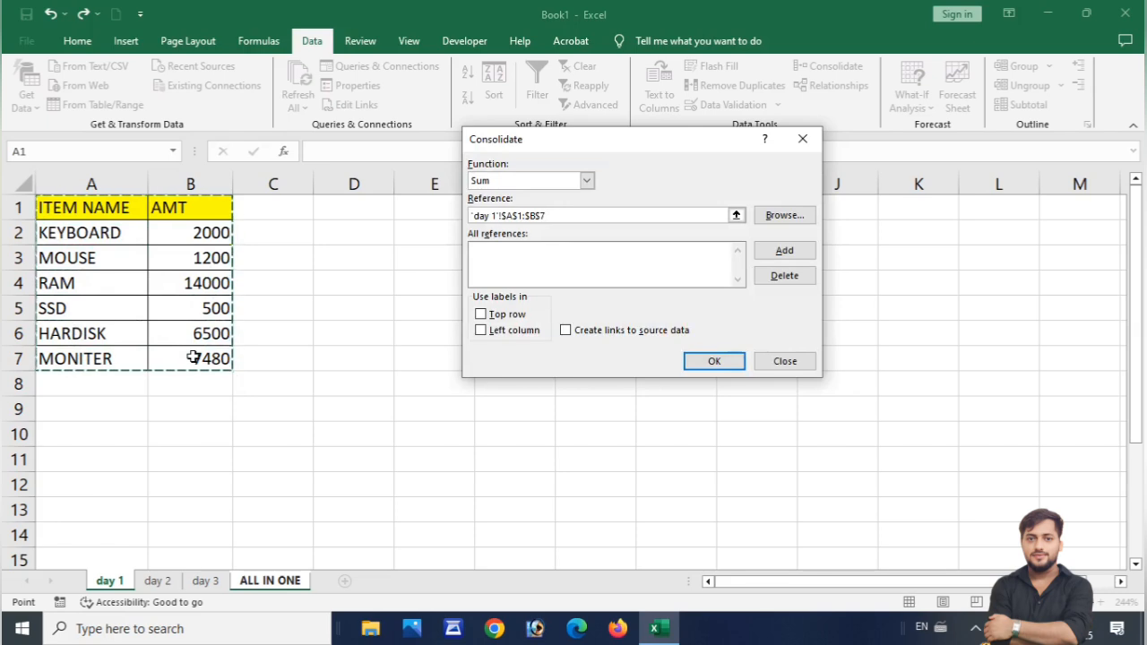
{"action": "left_click", "coordinate": [782, 252]}
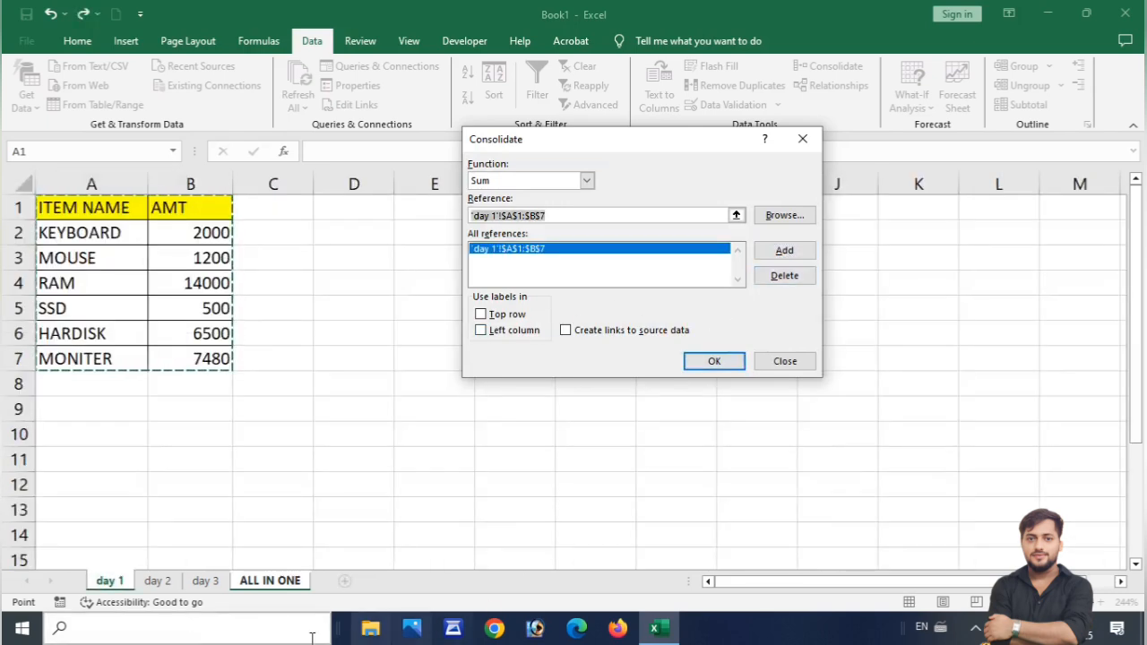
Add the range A1:B7 of both the day 2 and day 3 sheets to the consolidation references.
{"action": "left_click", "coordinate": [159, 583]}
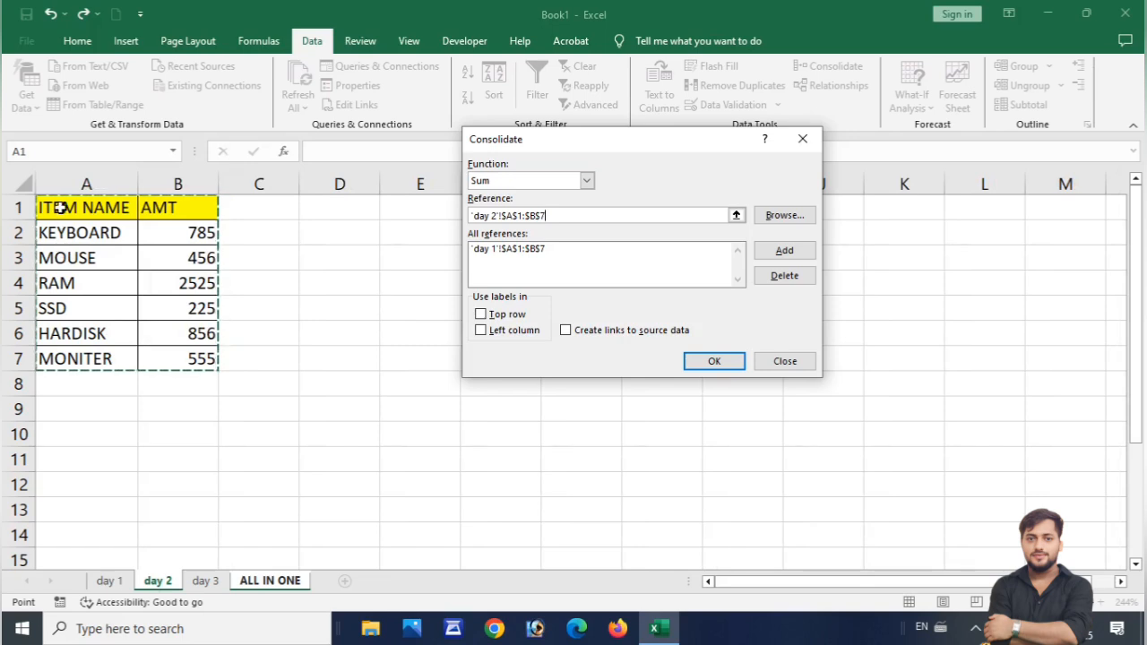
{"action": "left_click_drag", "start_coordinate": [59, 208], "coordinate": [194, 306]}
{"action": "left_click_drag", "start_coordinate": [204, 345], "coordinate": [206, 355]}
{"action": "left_click", "coordinate": [779, 253]}
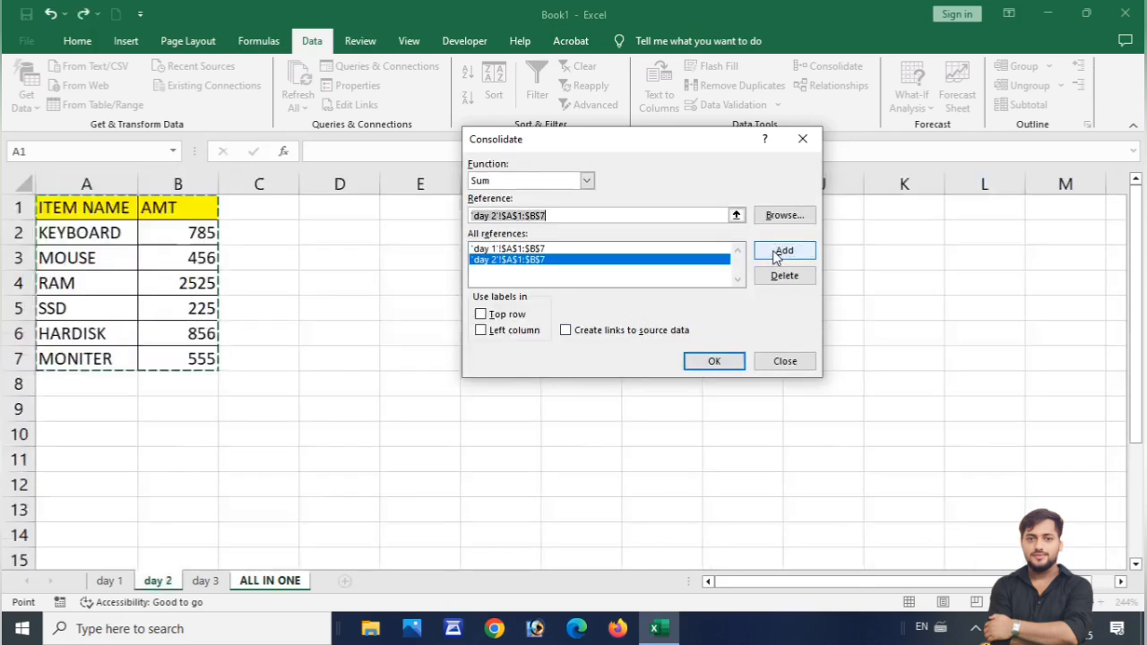
{"action": "left_click", "coordinate": [204, 581]}
{"action": "left_click_drag", "start_coordinate": [51, 206], "coordinate": [184, 351]}
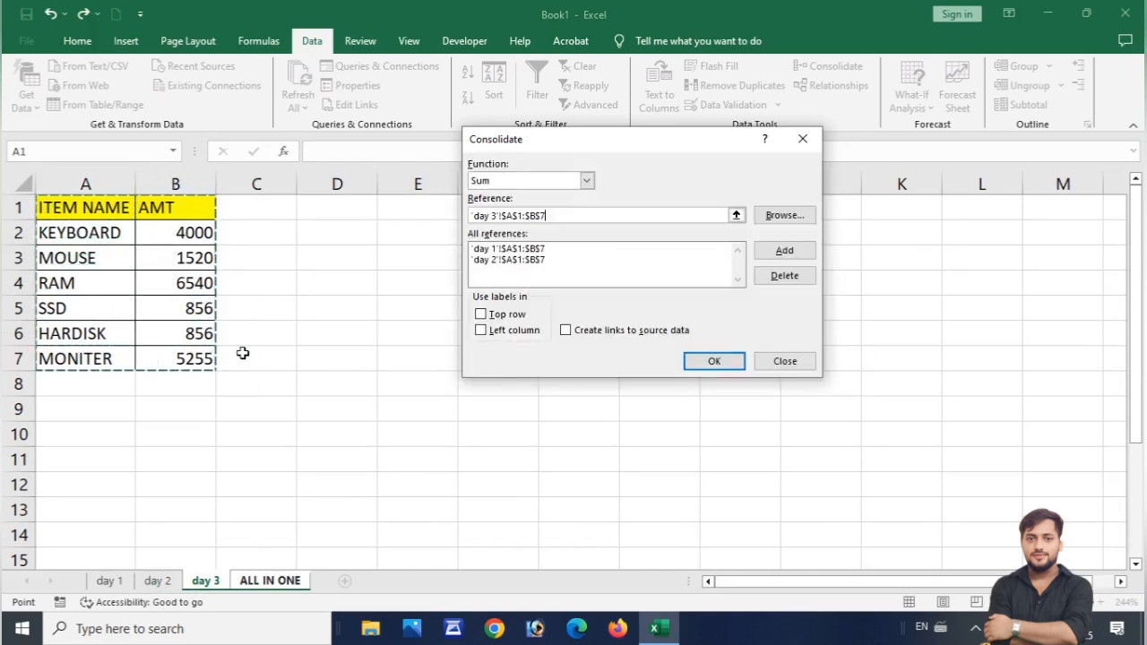
{"action": "left_click", "coordinate": [777, 251]}
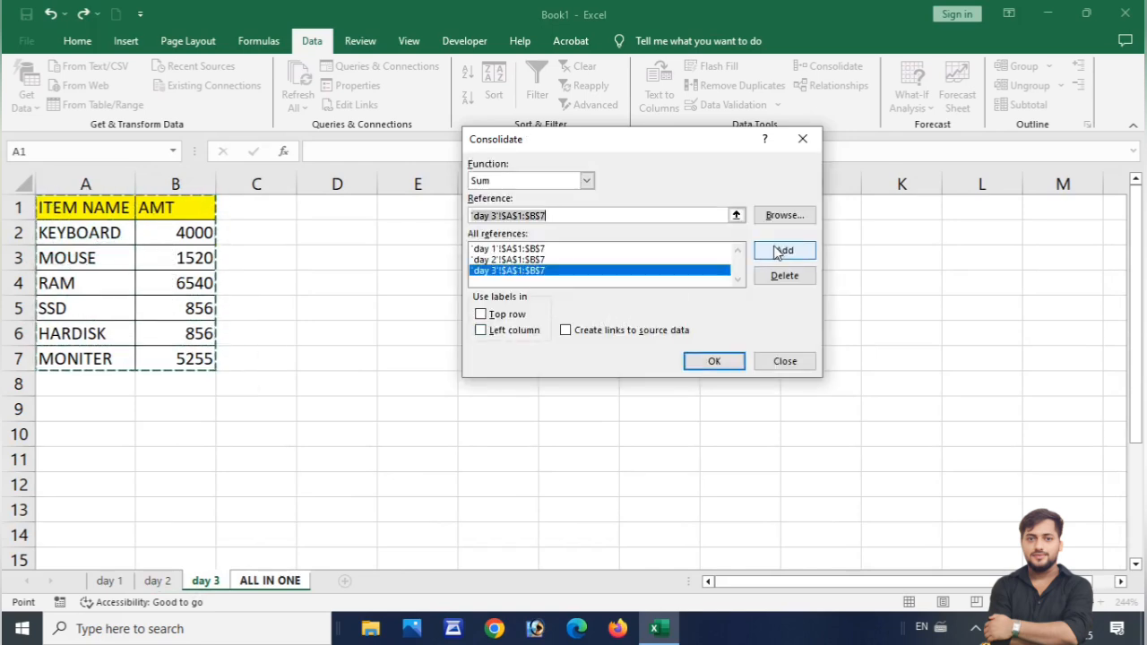
Run the consolidation using labels from the top row and left column, and autofit column A to its contents.
{"action": "left_click", "coordinate": [481, 315]}
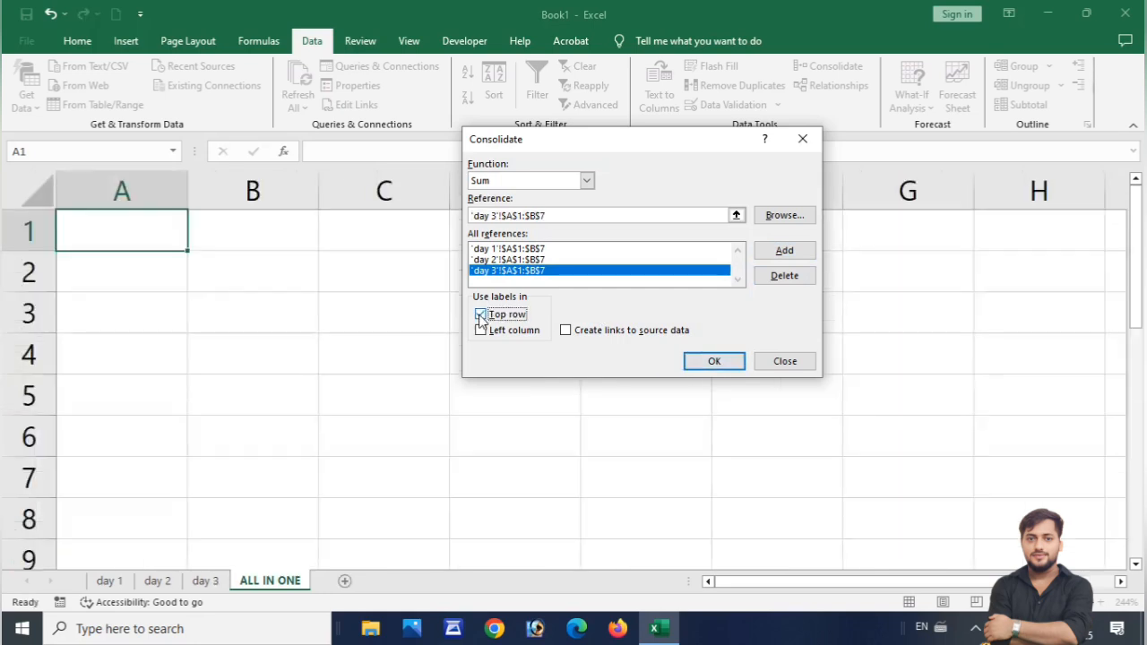
{"action": "left_click", "coordinate": [481, 331]}
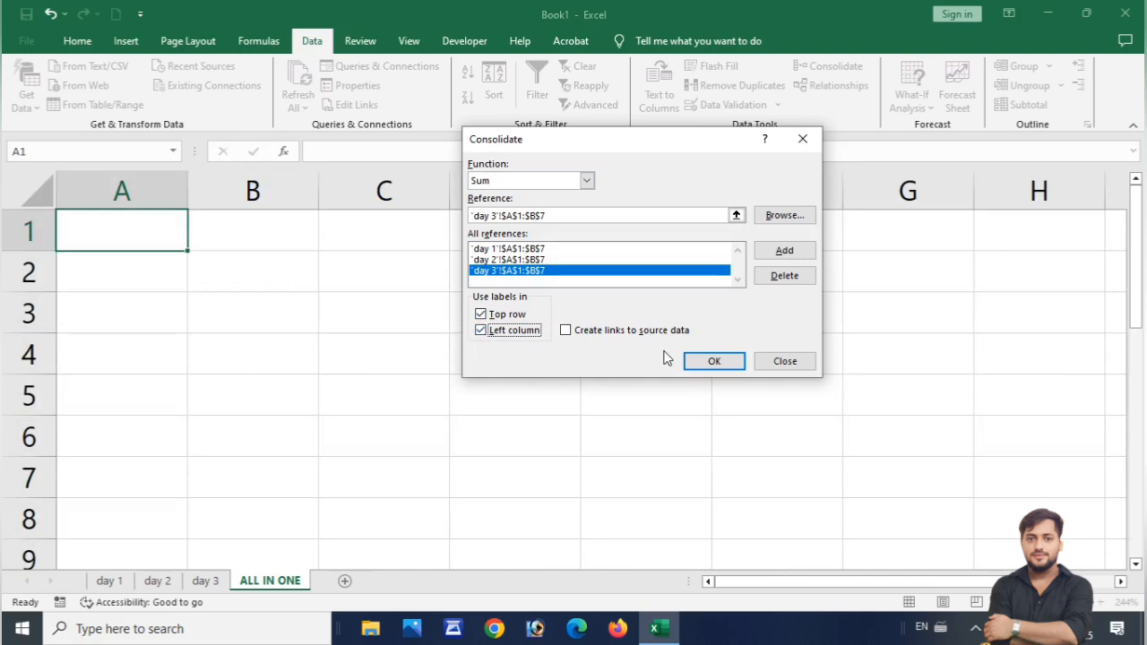
{"action": "left_click", "coordinate": [700, 358]}
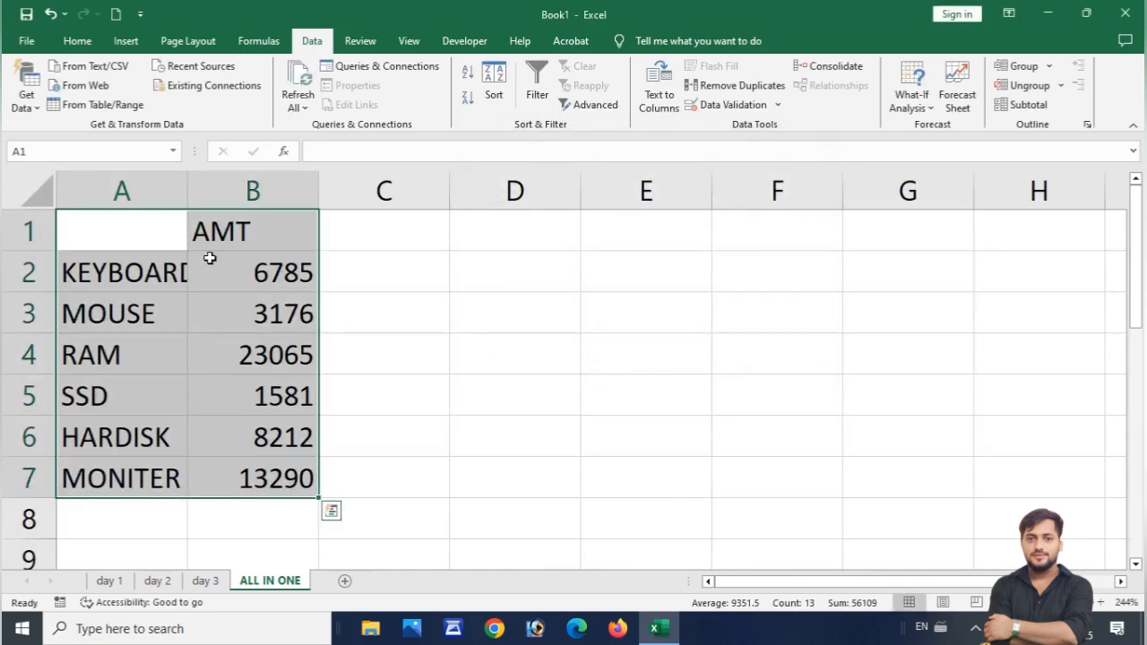
{"action": "double_click", "coordinate": [188, 190]}
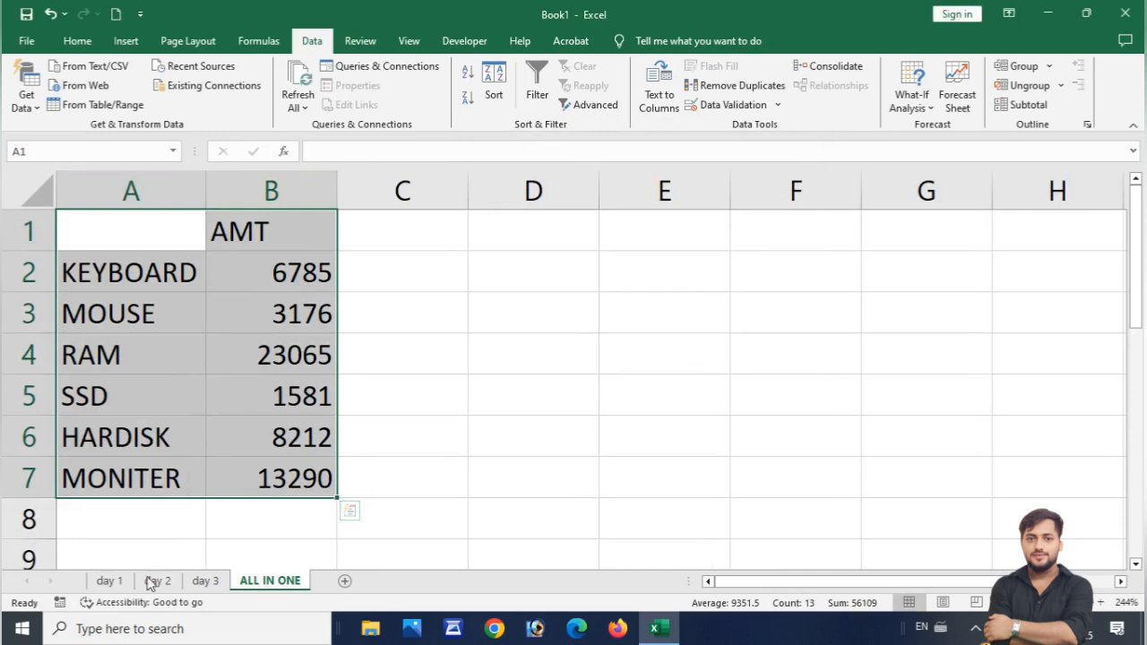
{"action": "left_click", "coordinate": [440, 464]}
Check the source amounts on the day 1, day 2 and day 3 sheets behind the consolidated totals.
{"action": "left_click", "coordinate": [107, 583]}
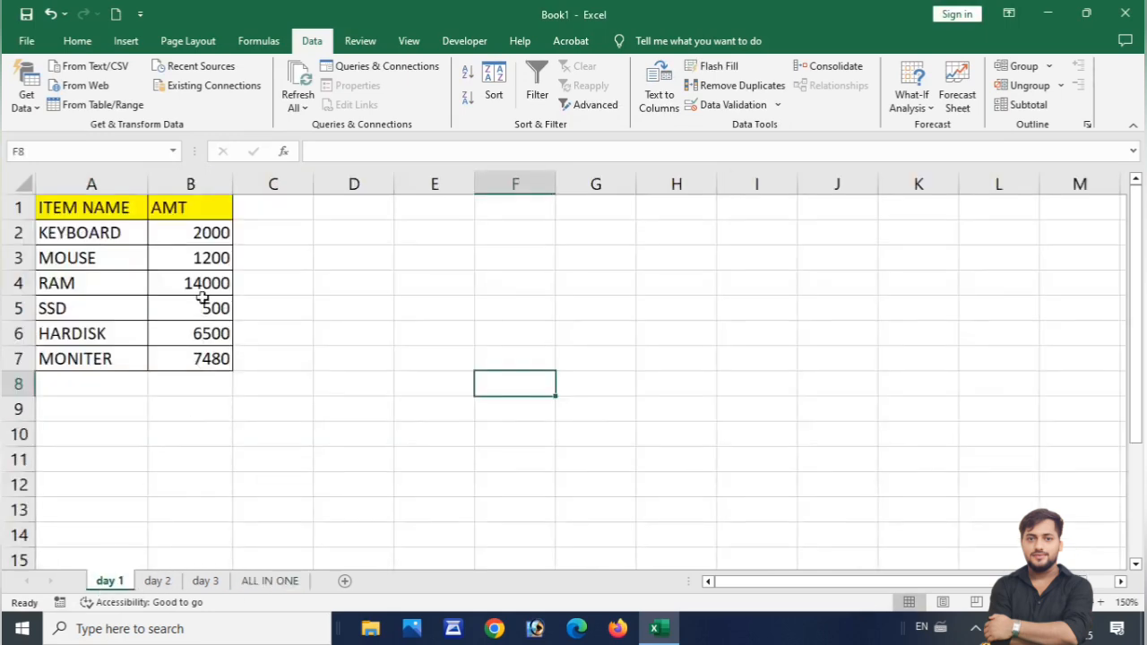
{"action": "left_click", "coordinate": [161, 580]}
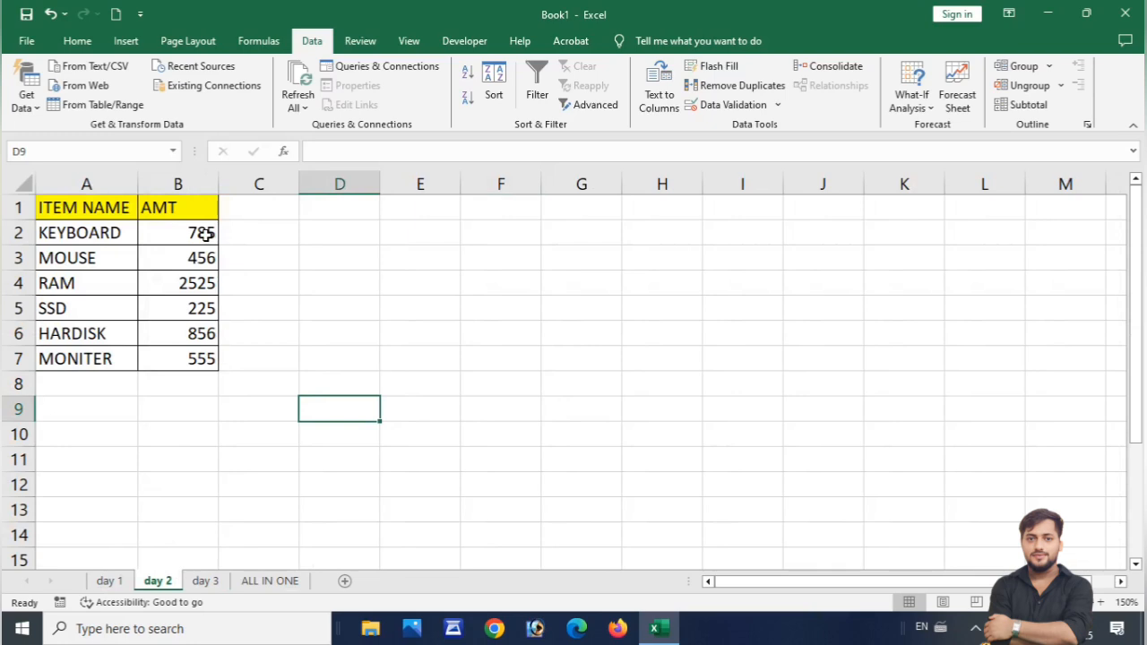
{"action": "left_click", "coordinate": [200, 580]}
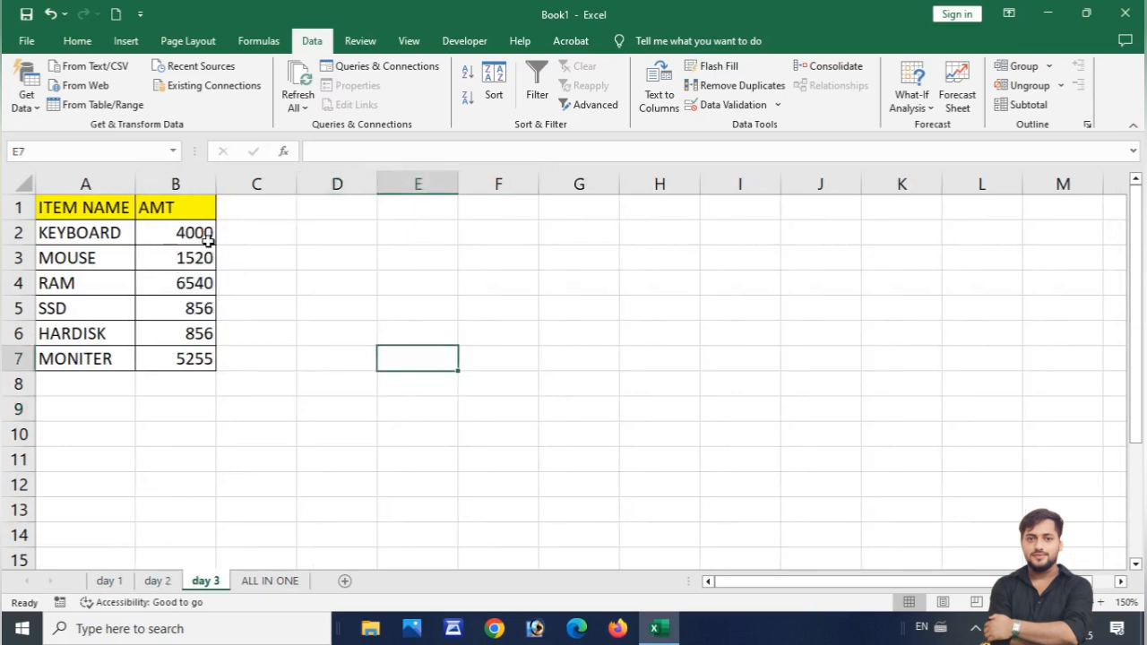
{"action": "left_click", "coordinate": [121, 587]}
{"action": "left_click", "coordinate": [120, 582]}
{"action": "left_click", "coordinate": [154, 582]}
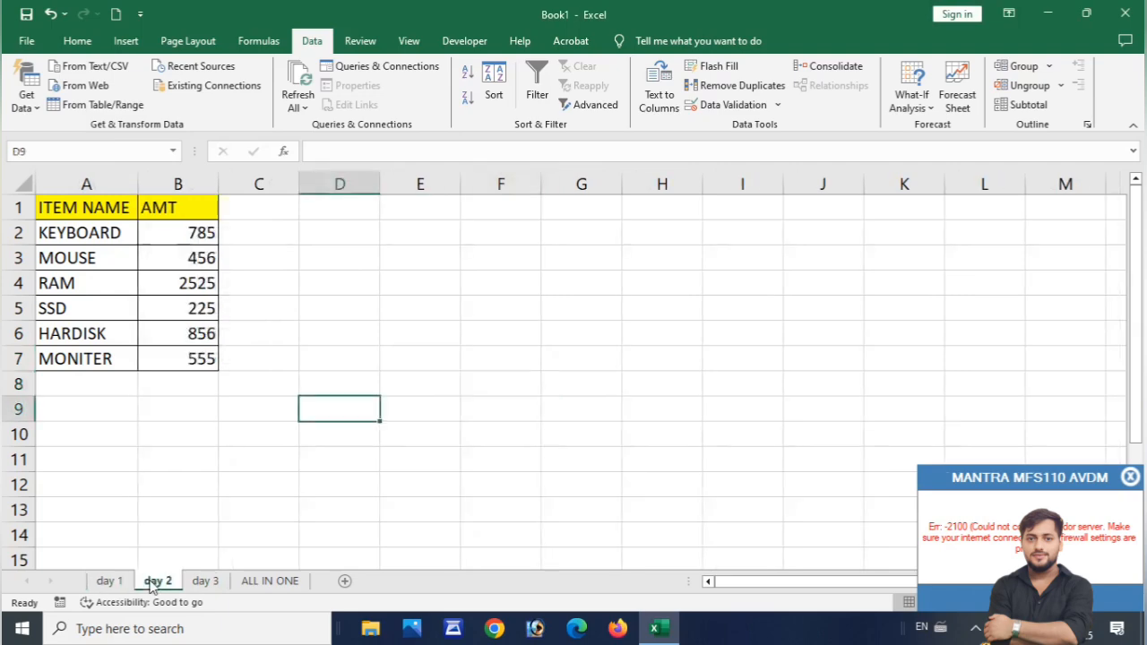
{"action": "left_click", "coordinate": [205, 583]}
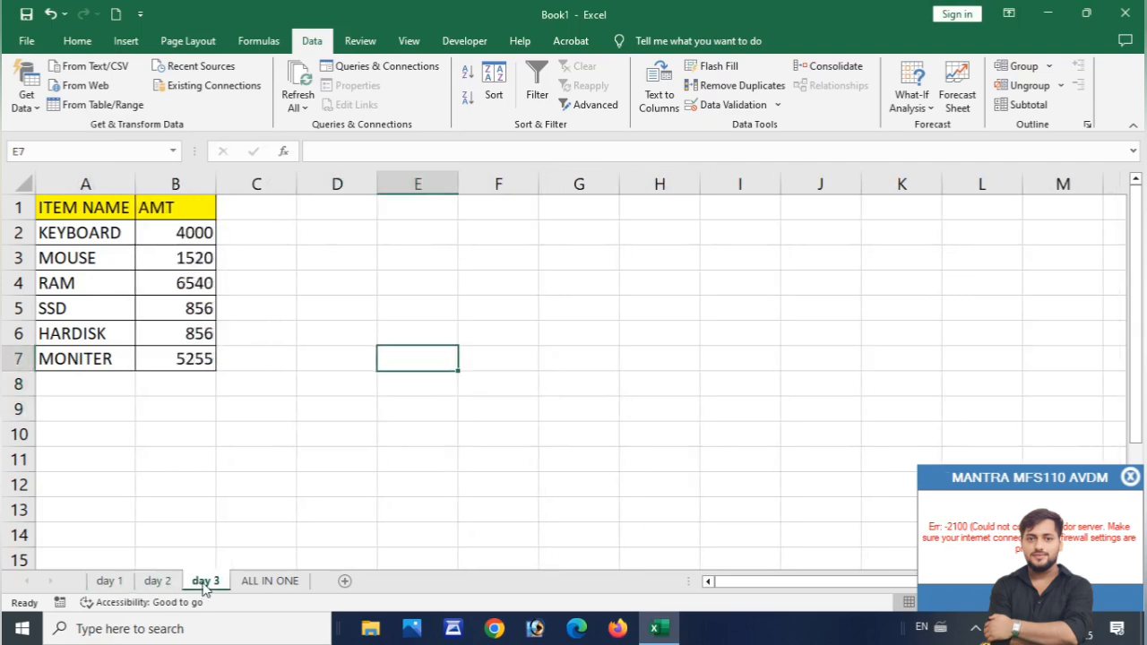
Review the consolidated item names and amounts on the ALL IN ONE sheet.
{"action": "left_click", "coordinate": [274, 582]}
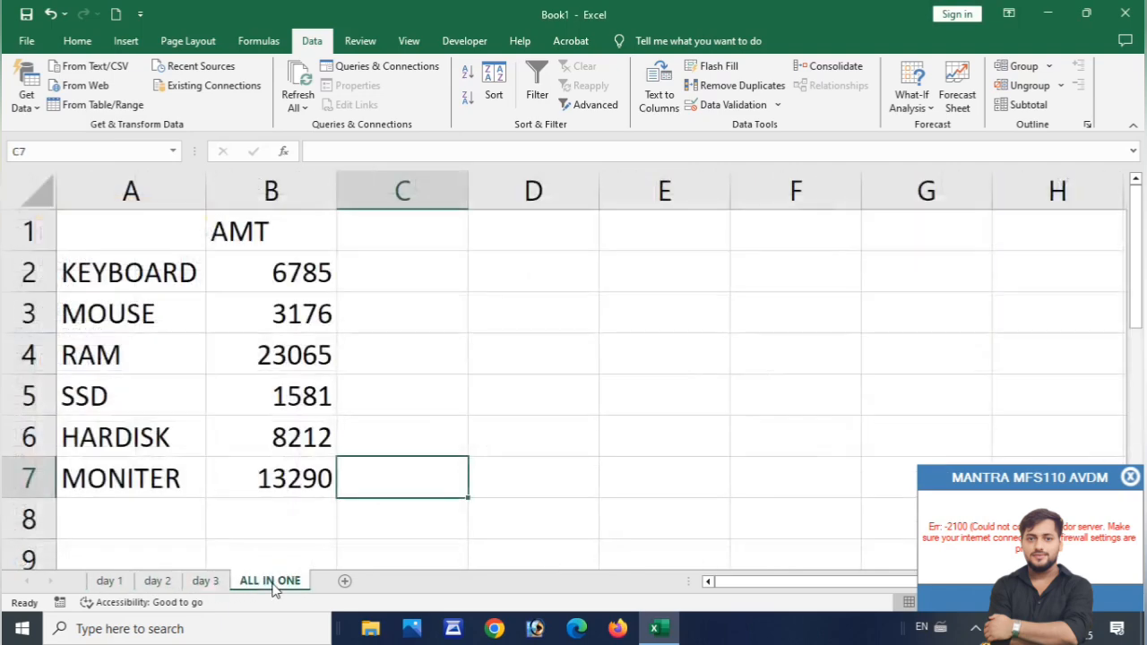
{"action": "left_click", "coordinate": [303, 279]}
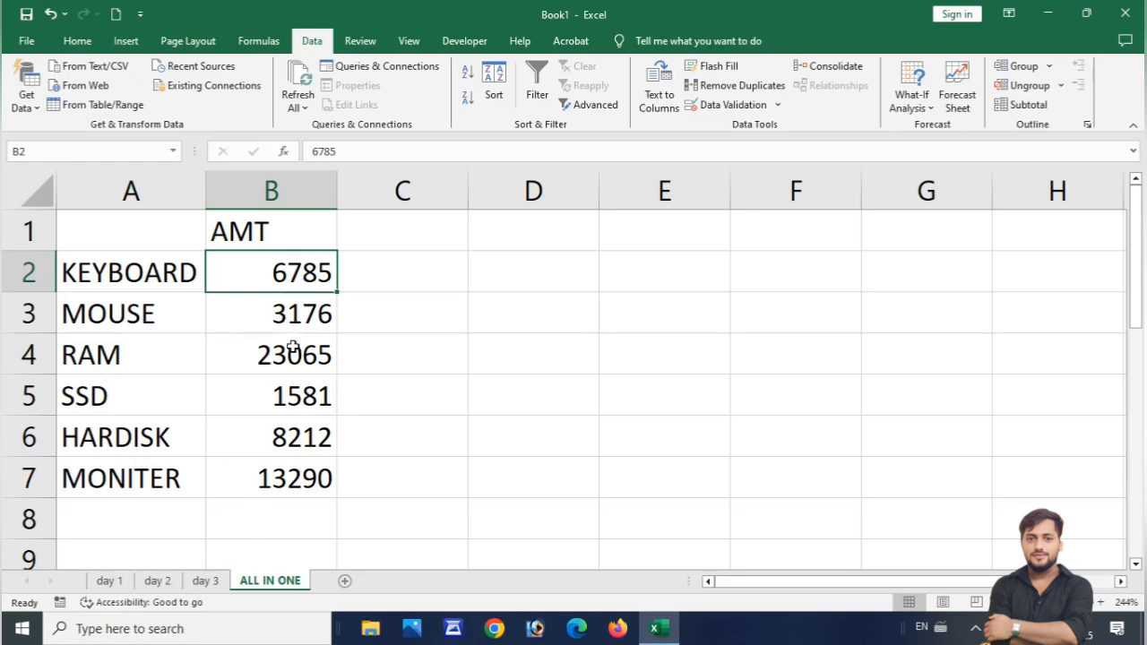
{"action": "left_click", "coordinate": [154, 280]}
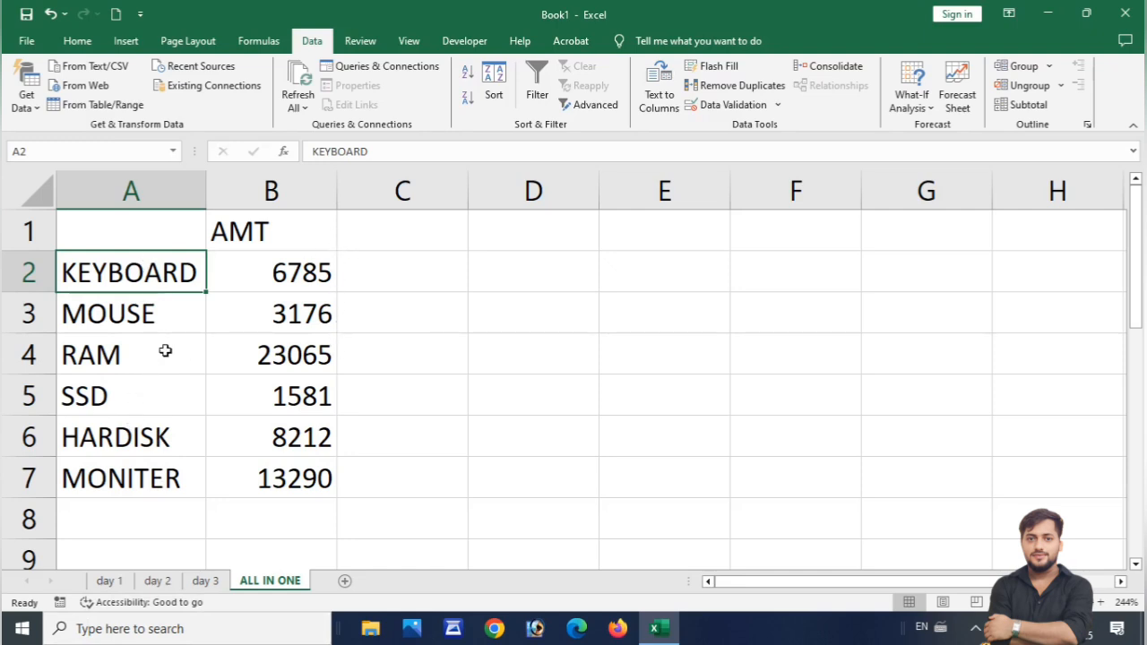
Add a new sheet after ALL IN ONE and start a consolidation there using the Average function.
{"action": "left_click", "coordinate": [342, 581]}
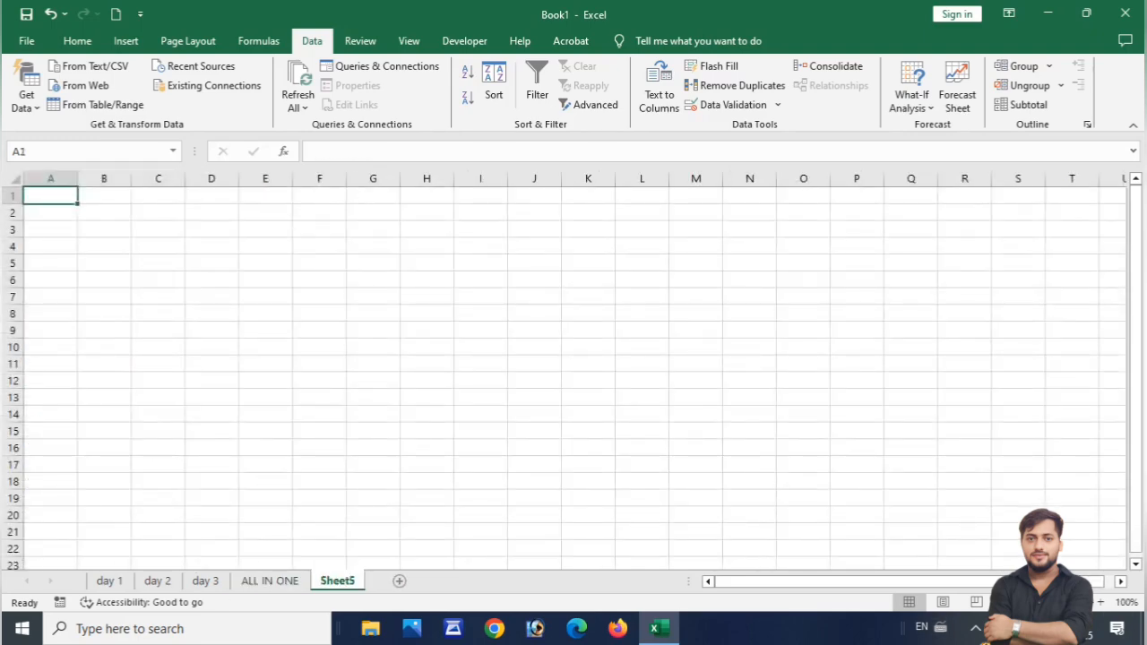
{"action": "scroll", "coordinate": [135, 242], "scroll_direction": "up", "scroll_amount": 8, "text": "ctrl"}
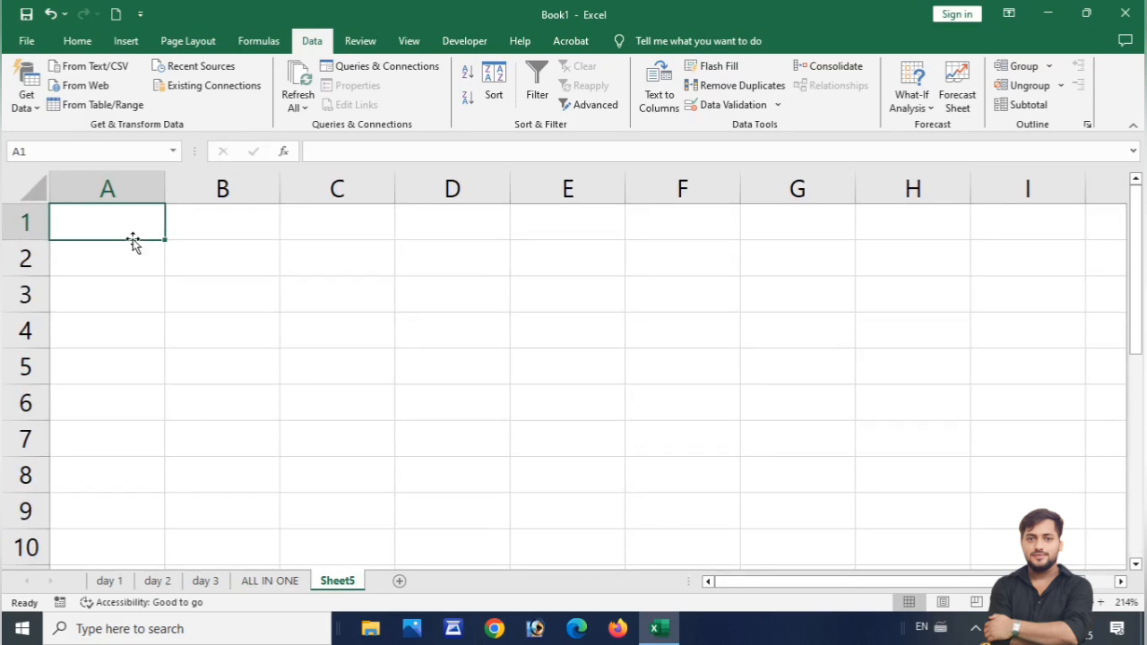
{"action": "left_click", "coordinate": [832, 72]}
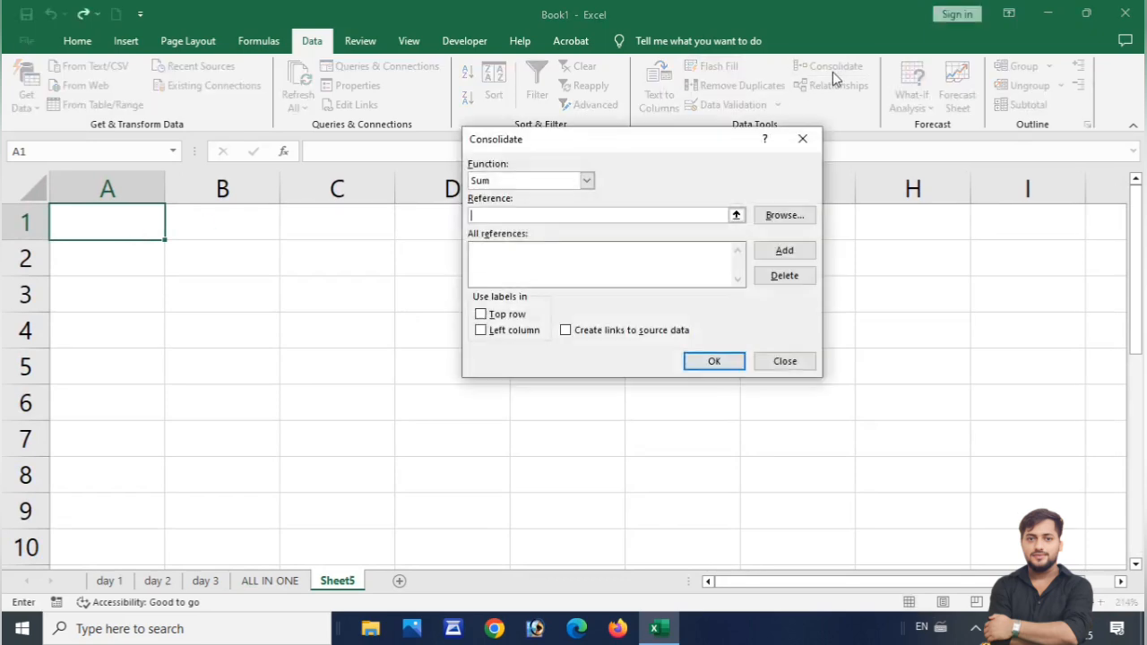
{"action": "left_click", "coordinate": [587, 180]}
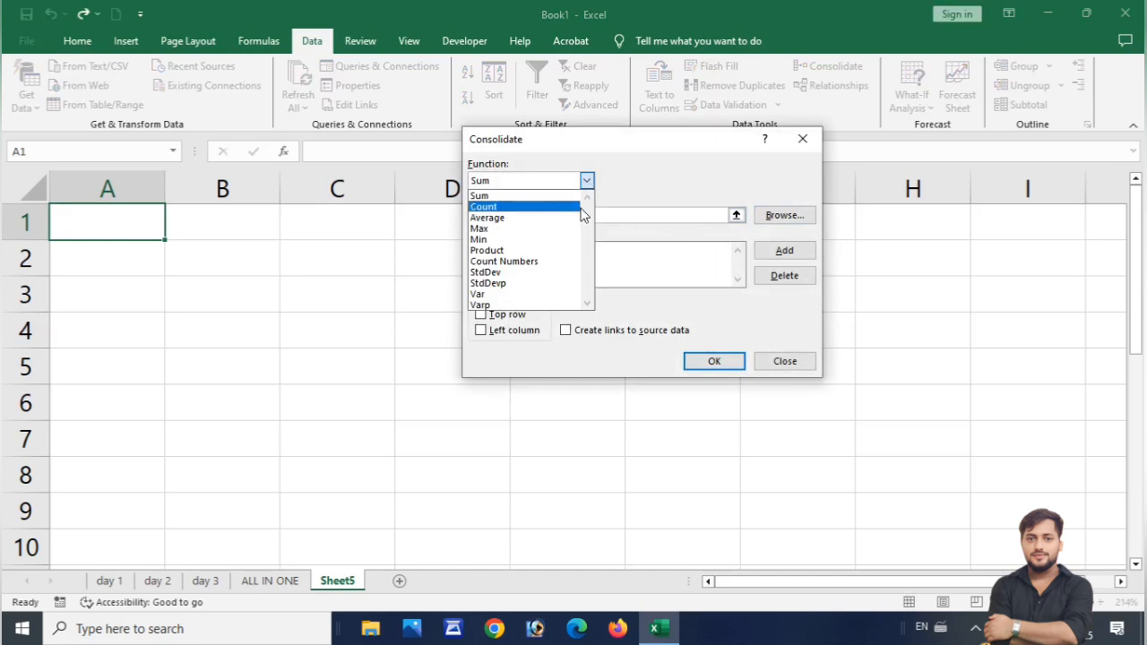
{"action": "left_click", "coordinate": [581, 218]}
{"action": "left_click", "coordinate": [540, 218]}
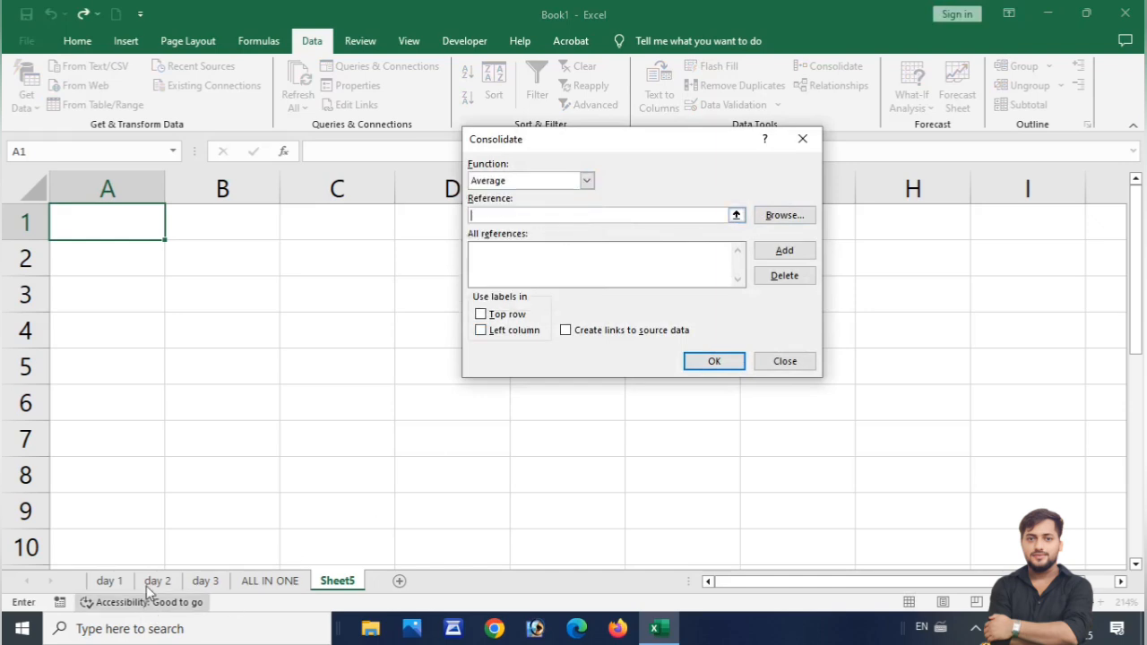
Add the range A1:B7 of each of the day 1, day 2 and day 3 sheets to the average consolidation's references.
{"action": "left_click", "coordinate": [111, 580]}
{"action": "left_click_drag", "start_coordinate": [69, 213], "coordinate": [212, 359]}
{"action": "left_click", "coordinate": [768, 259]}
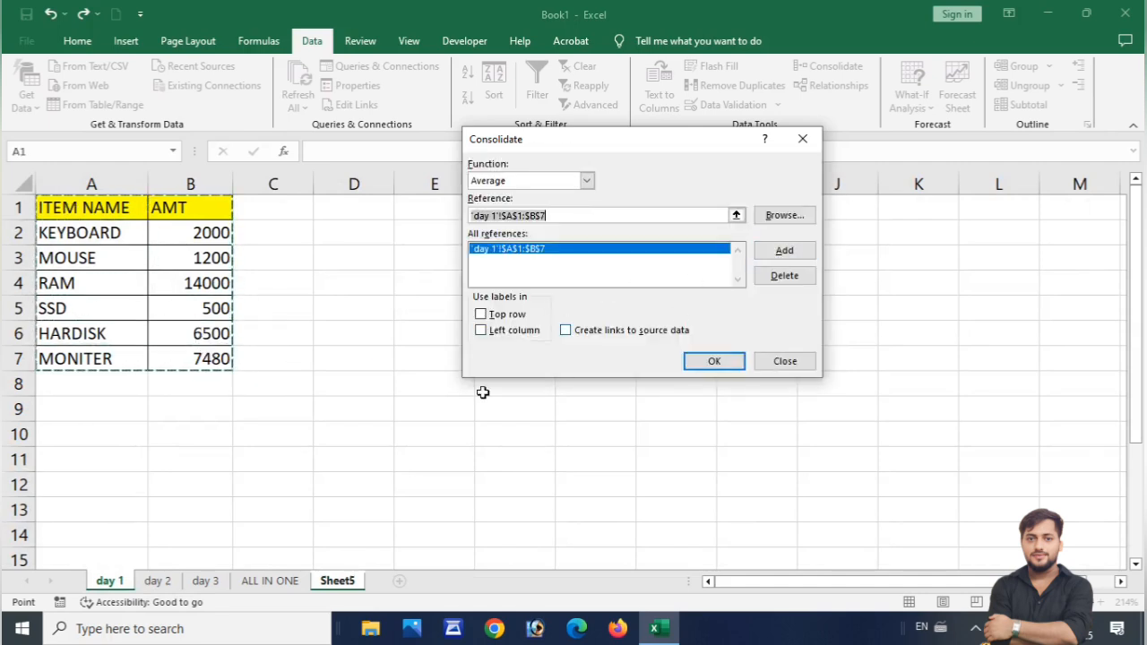
{"action": "left_click", "coordinate": [157, 580]}
{"action": "left_click_drag", "start_coordinate": [63, 207], "coordinate": [206, 358]}
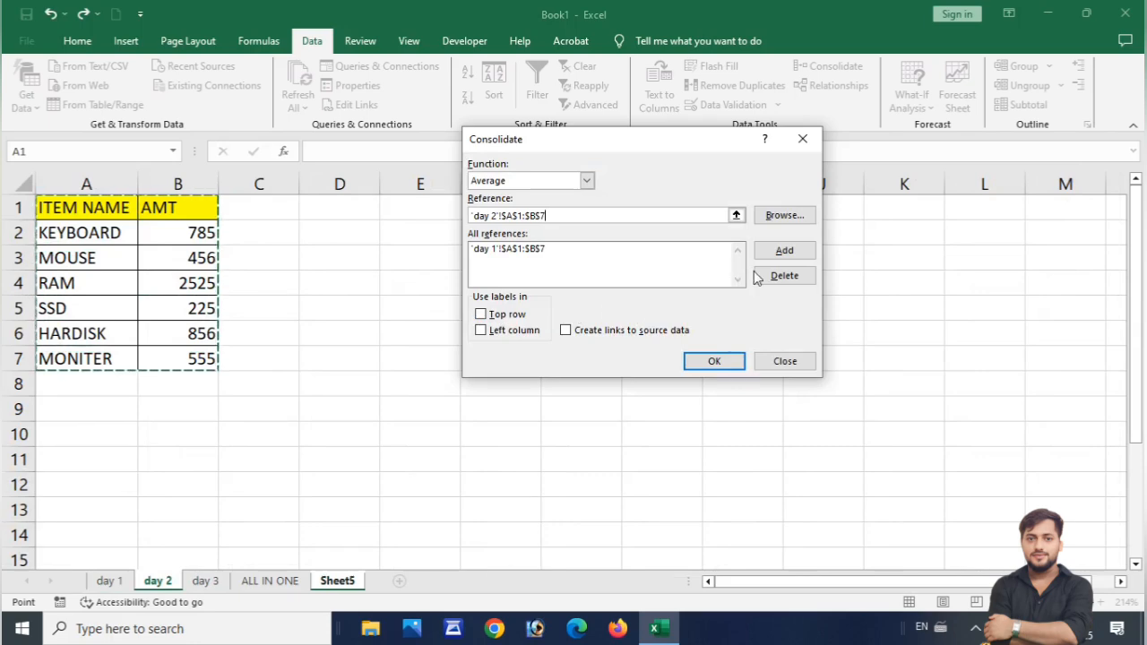
{"action": "left_click", "coordinate": [777, 250]}
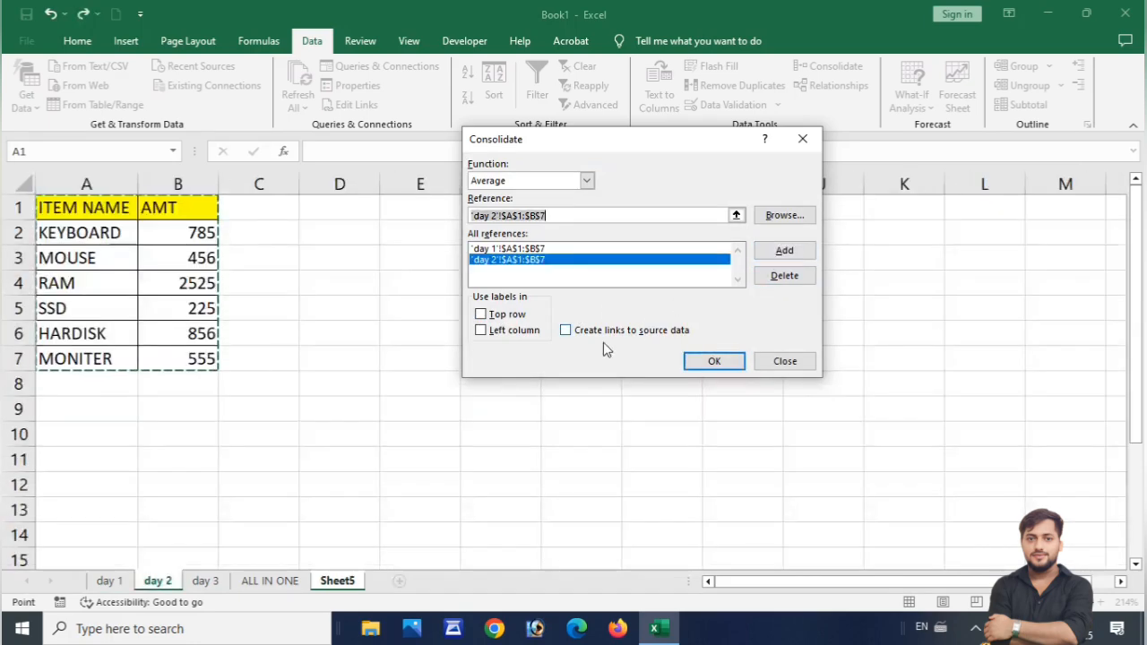
{"action": "left_click", "coordinate": [205, 580]}
{"action": "left_click_drag", "start_coordinate": [49, 202], "coordinate": [206, 358]}
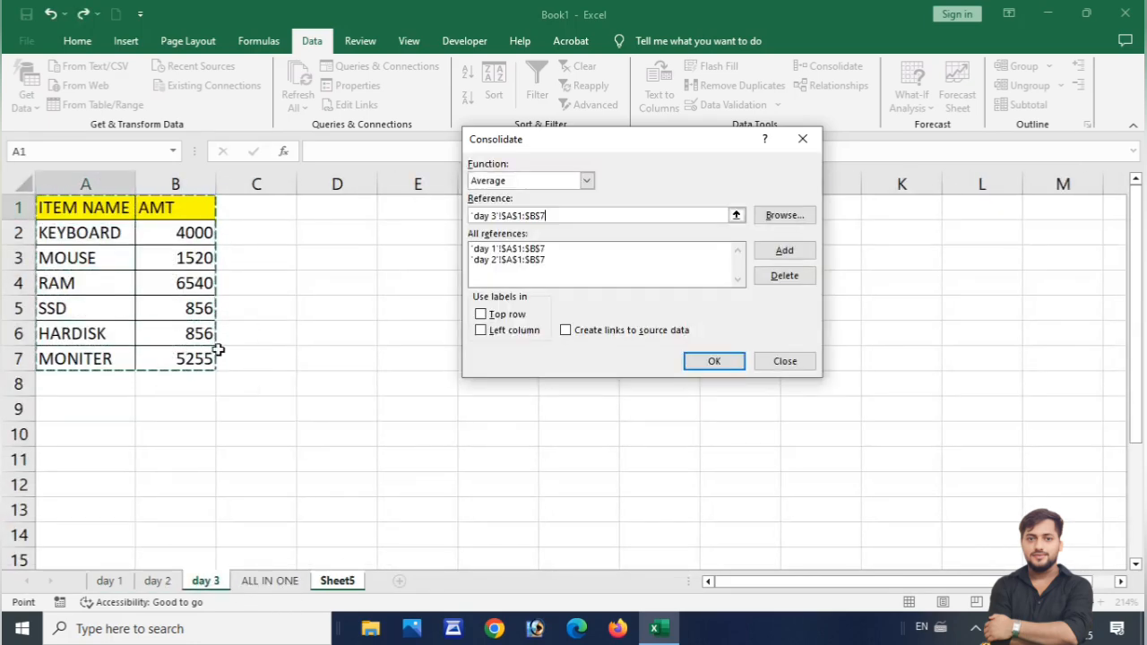
{"action": "left_click", "coordinate": [784, 251]}
Run the average consolidation with labels from the top row and left column, and autofit column A to its contents.
{"action": "left_click", "coordinate": [481, 314]}
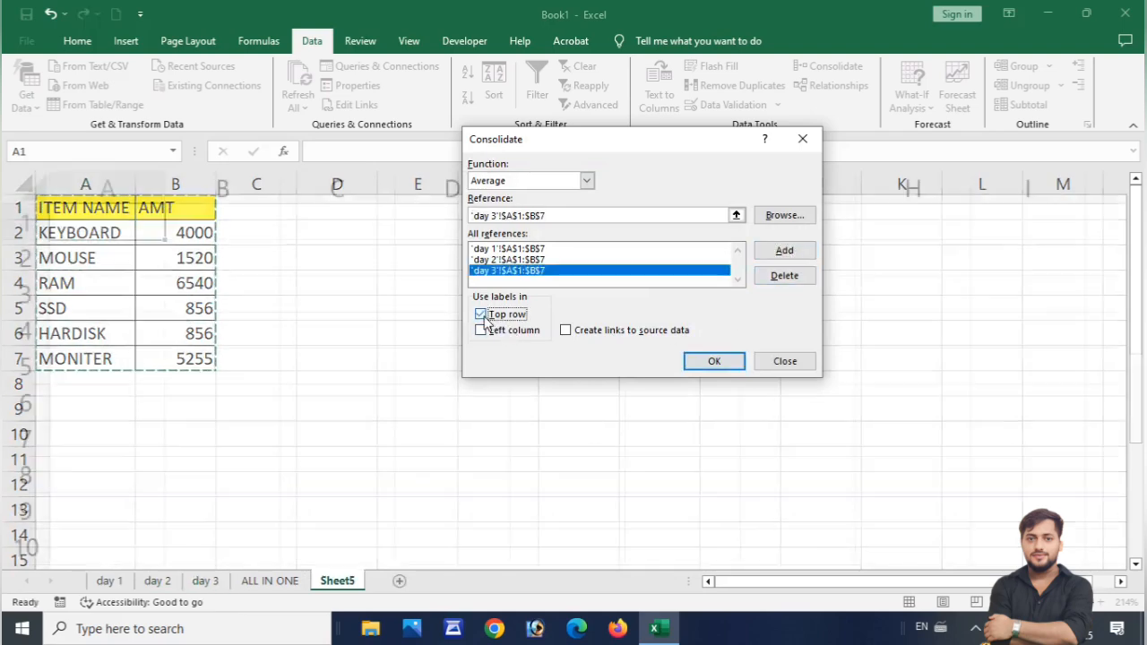
{"action": "left_click", "coordinate": [481, 330]}
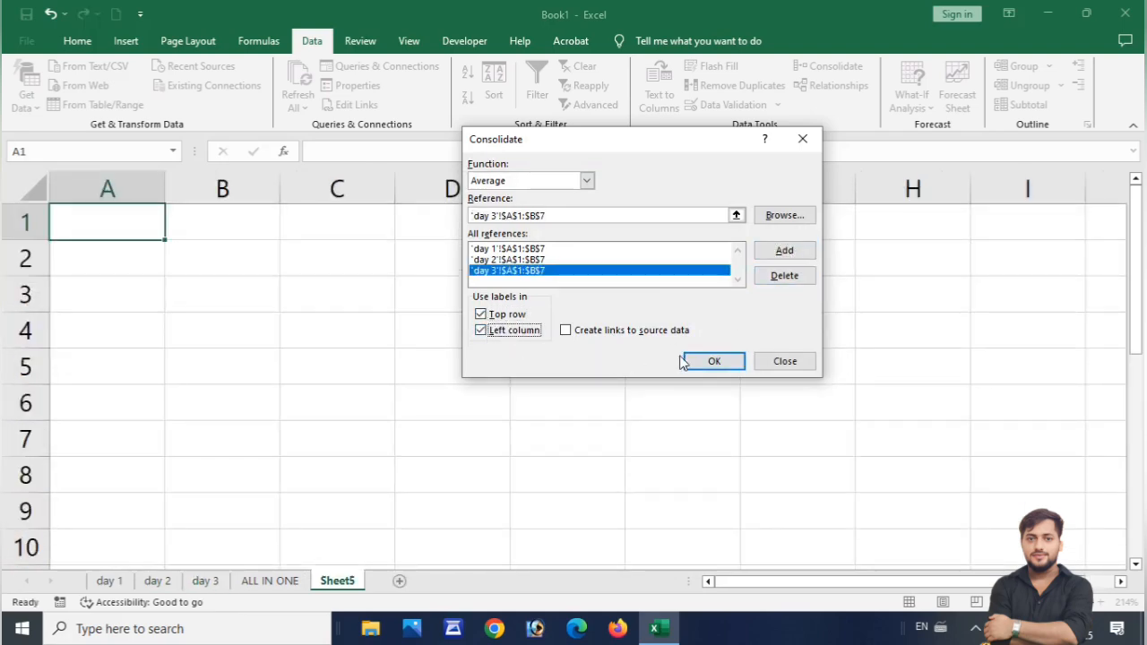
{"action": "left_click", "coordinate": [713, 361]}
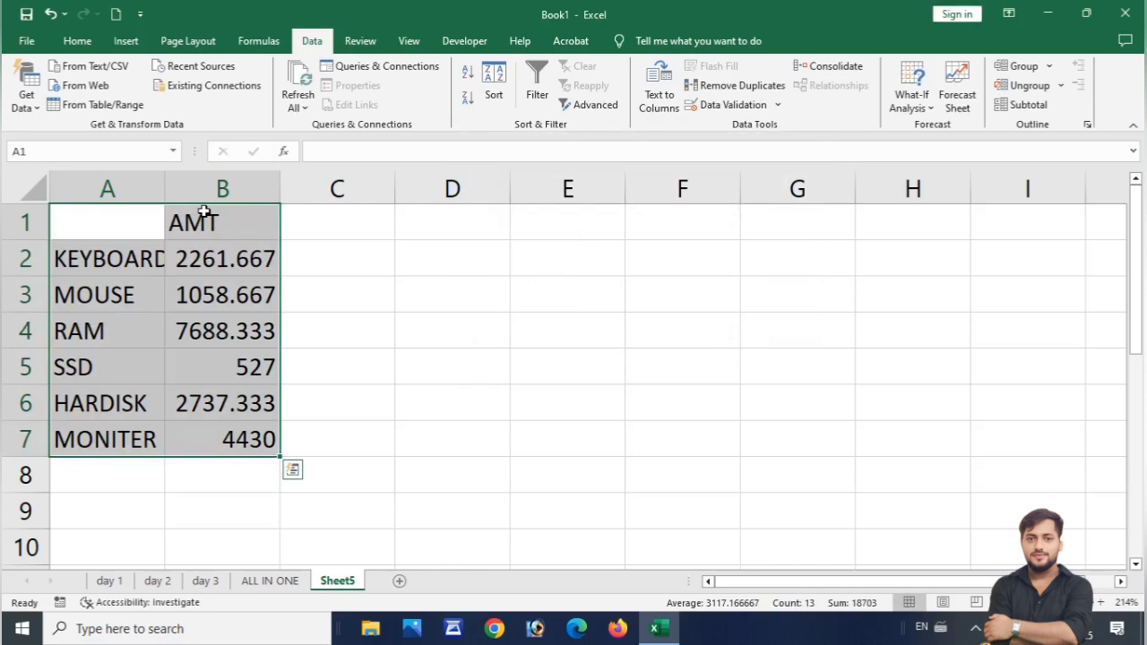
{"action": "double_click", "coordinate": [166, 189]}
{"action": "left_click", "coordinate": [215, 261]}
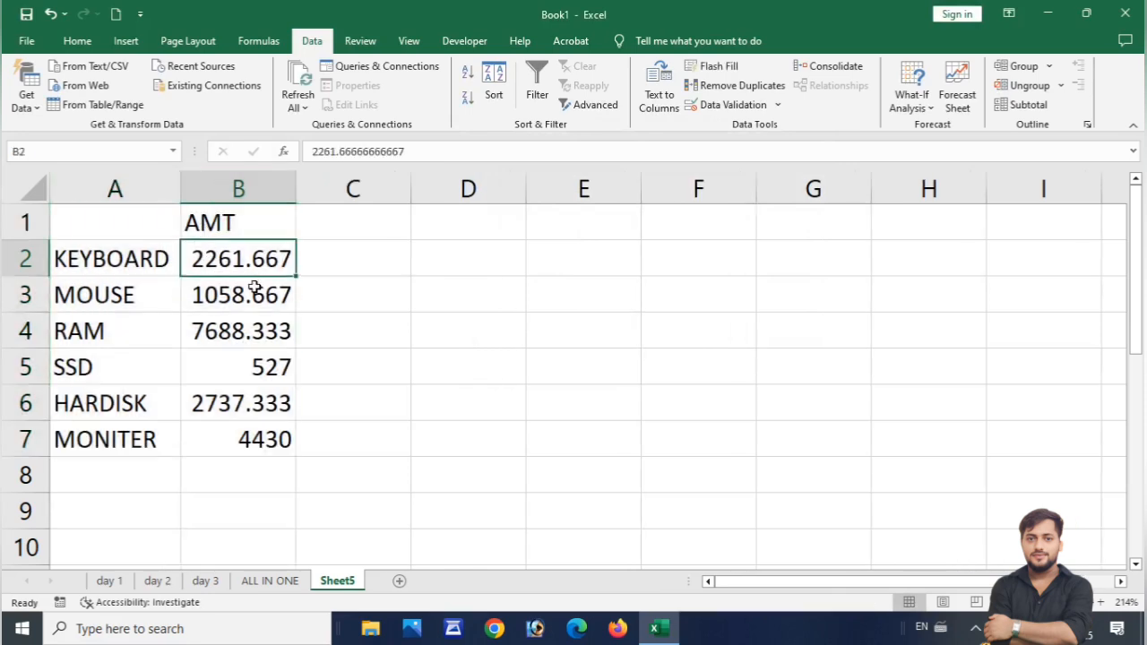